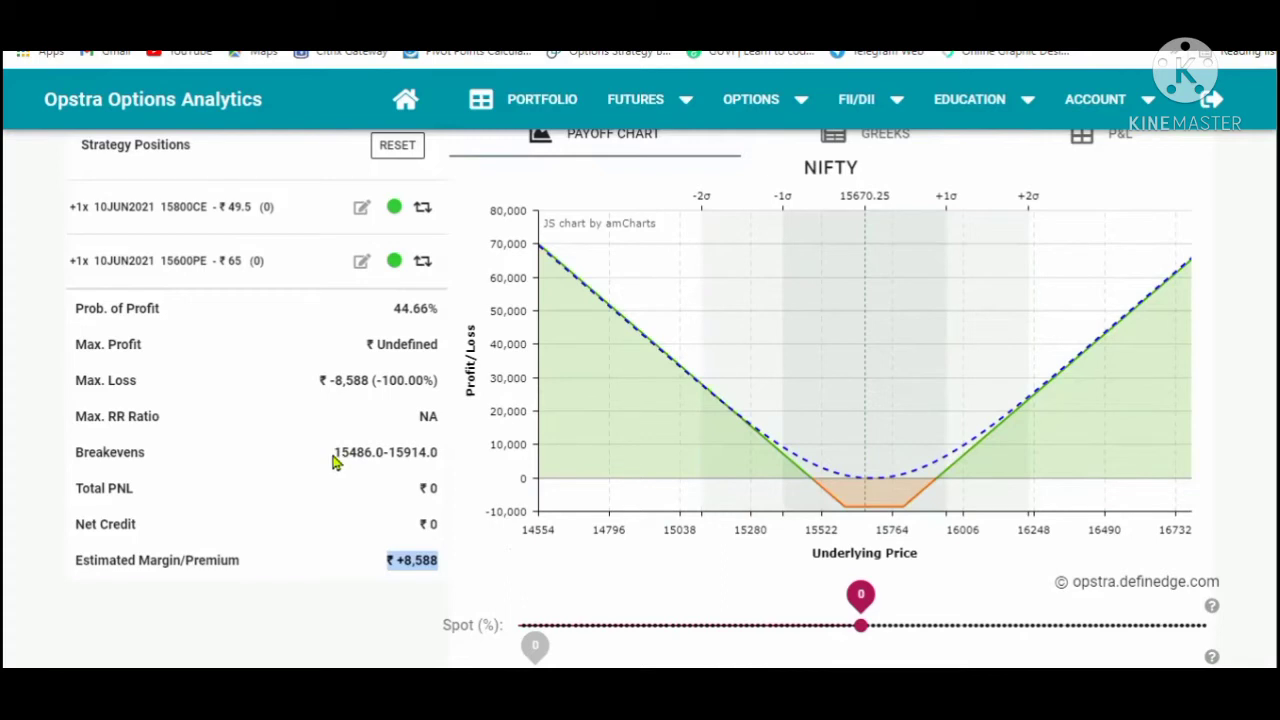
- Examine the strategy's breakeven range and the loss zone of the NIFTY payoff chart
{"action": "left_click_drag", "start_coordinate": [334, 453], "coordinate": [845, 483]}
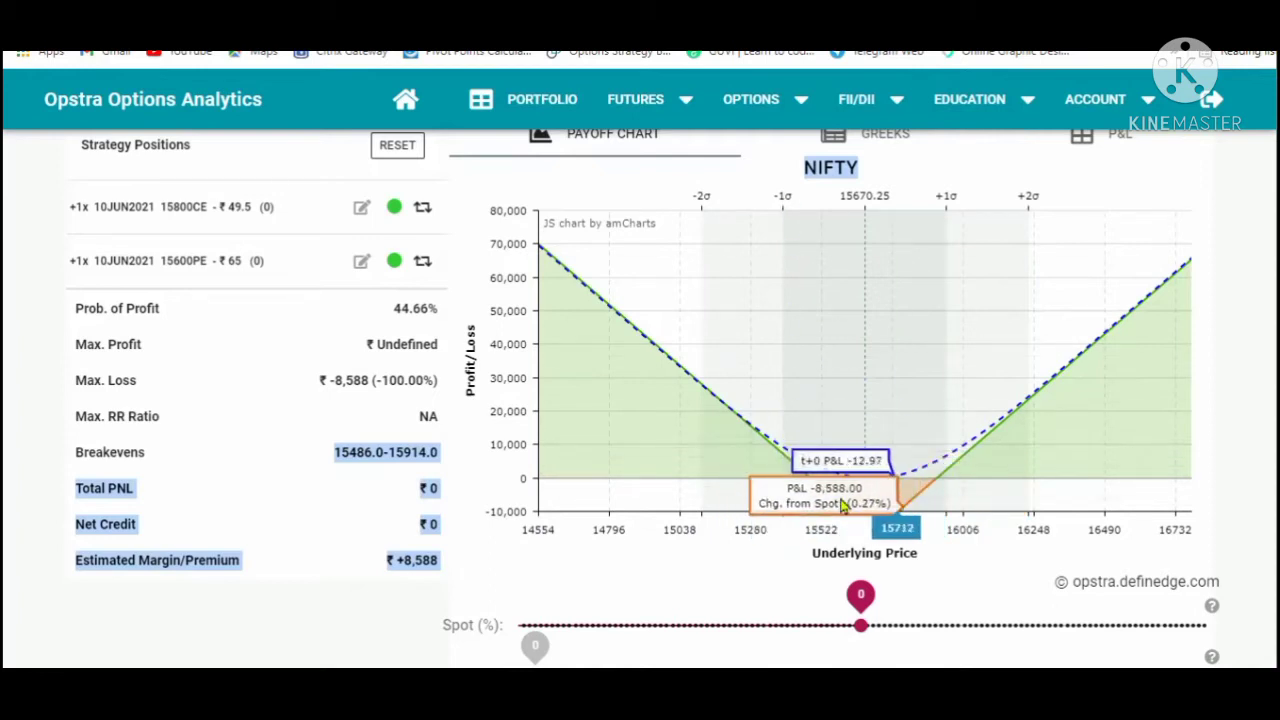
{"action": "left_click", "coordinate": [393, 497]}
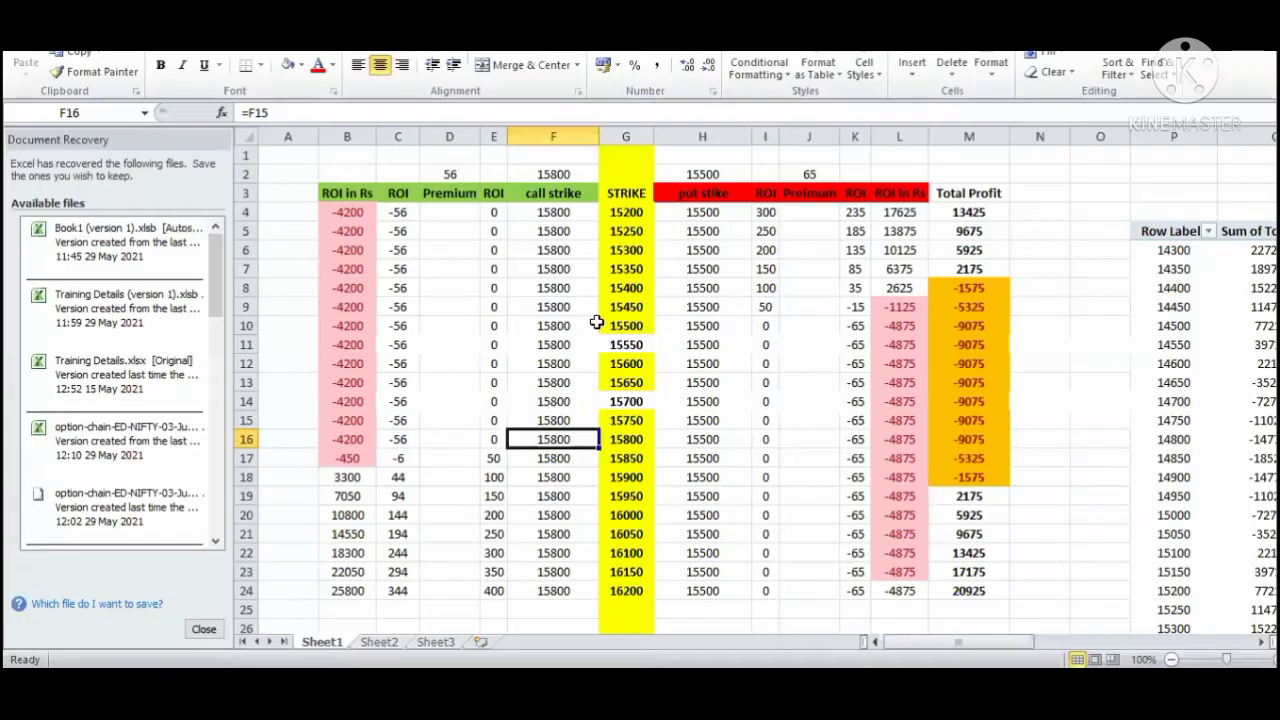
- Switch to the Excel options sheet and examine the call-side returns, highlighting the 15900 strike row from ROI in Rs to STRIKE
{"action": "left_click", "coordinate": [899, 401]}
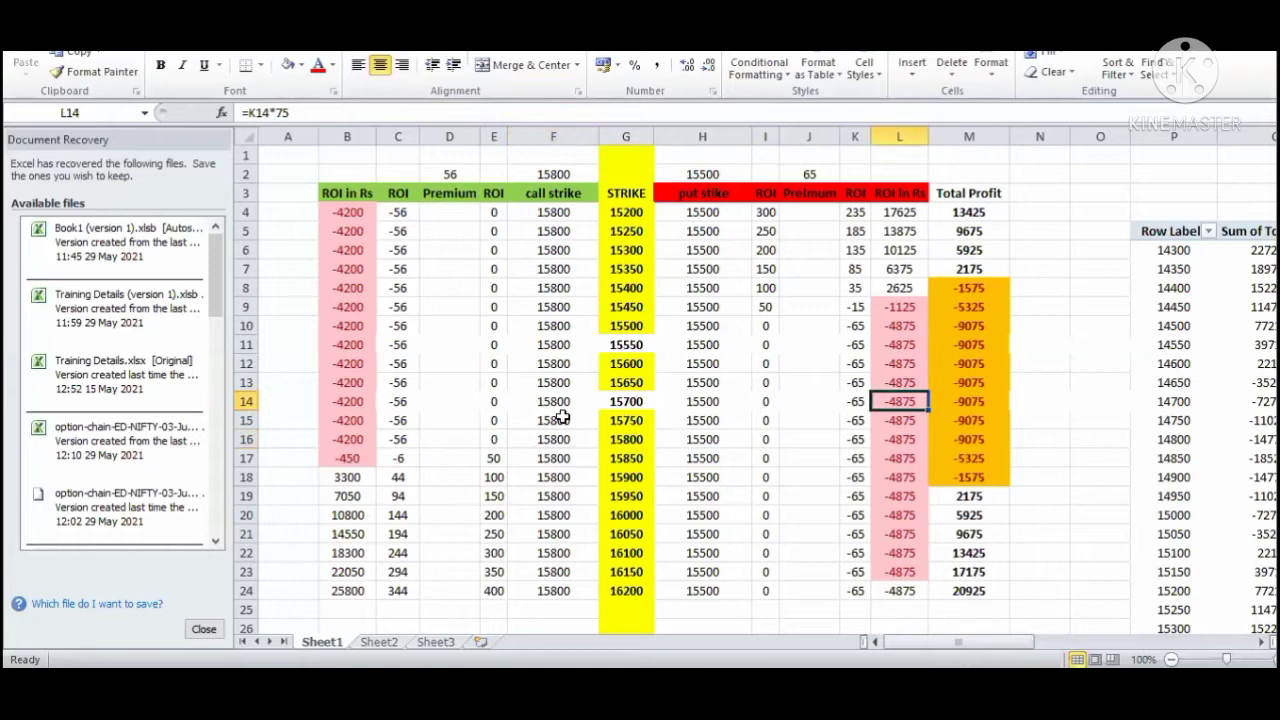
{"action": "left_click", "coordinate": [790, 382]}
{"action": "left_click", "coordinate": [735, 382]}
{"action": "left_click", "coordinate": [732, 264]}
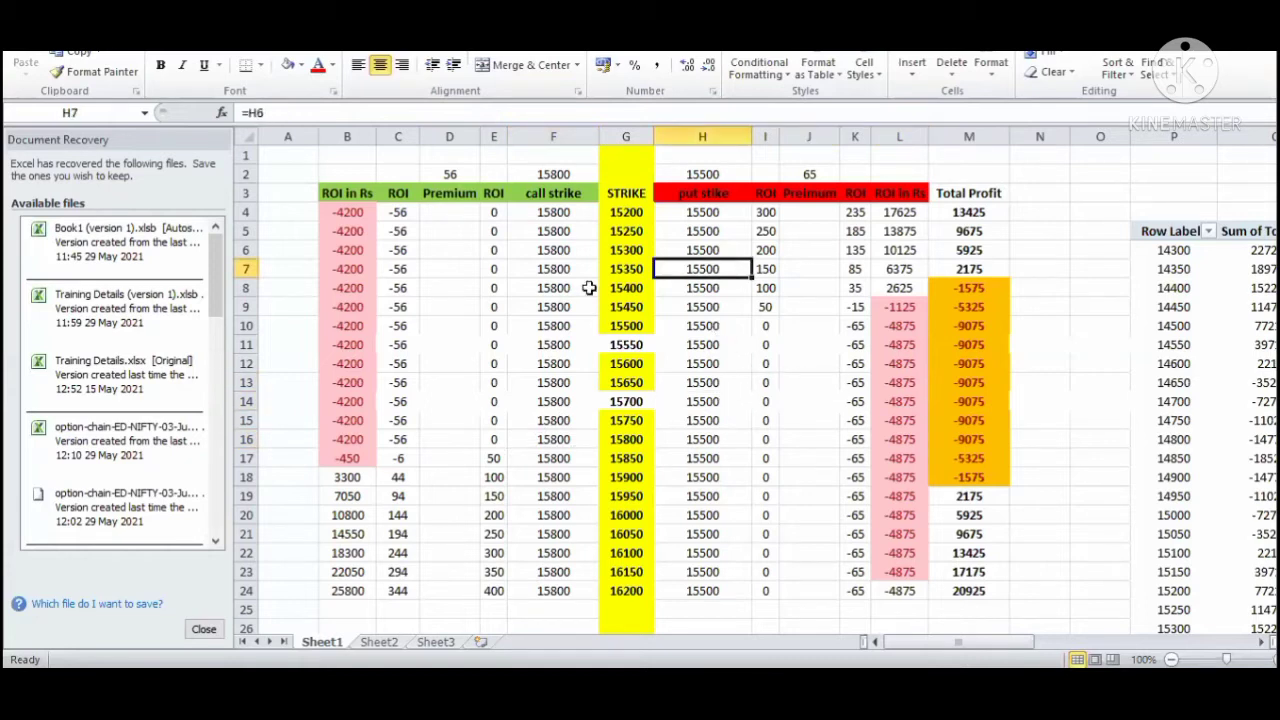
{"action": "left_click_drag", "start_coordinate": [444, 310], "coordinate": [449, 439]}
{"action": "left_click", "coordinate": [626, 477]}
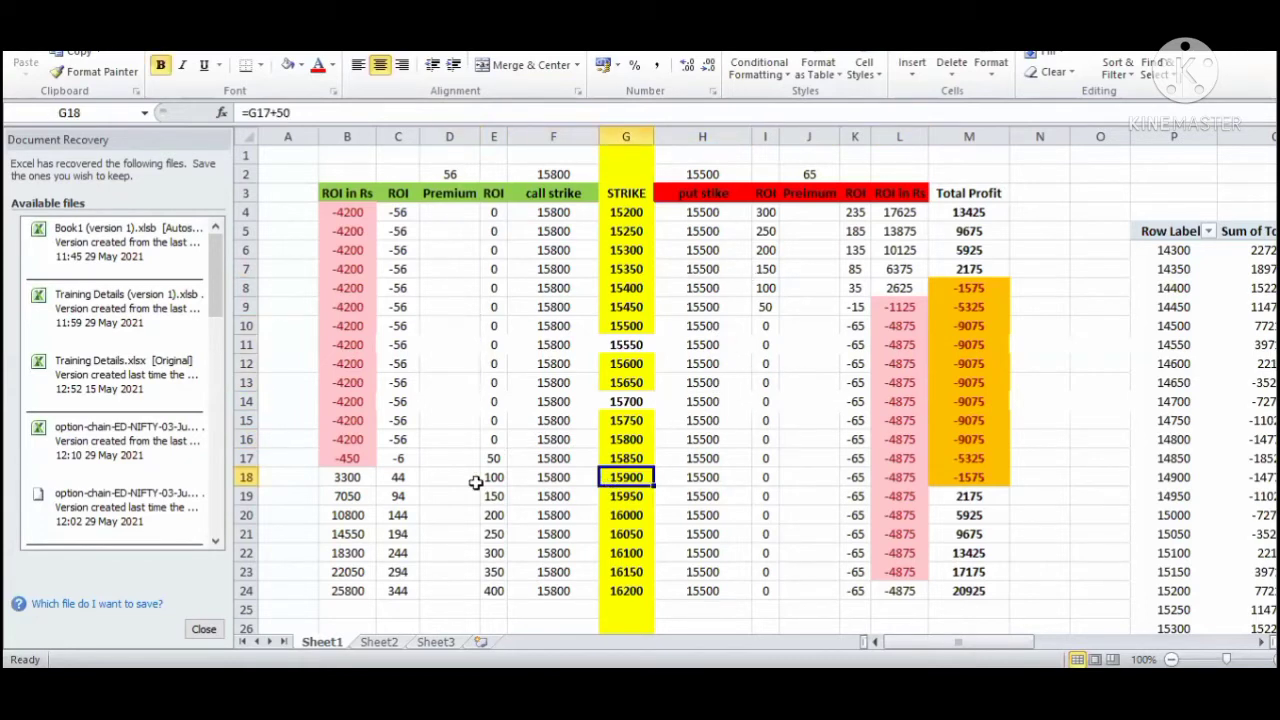
{"action": "left_click", "coordinate": [470, 480]}
{"action": "left_click", "coordinate": [365, 477]}
{"action": "left_click", "coordinate": [350, 512]}
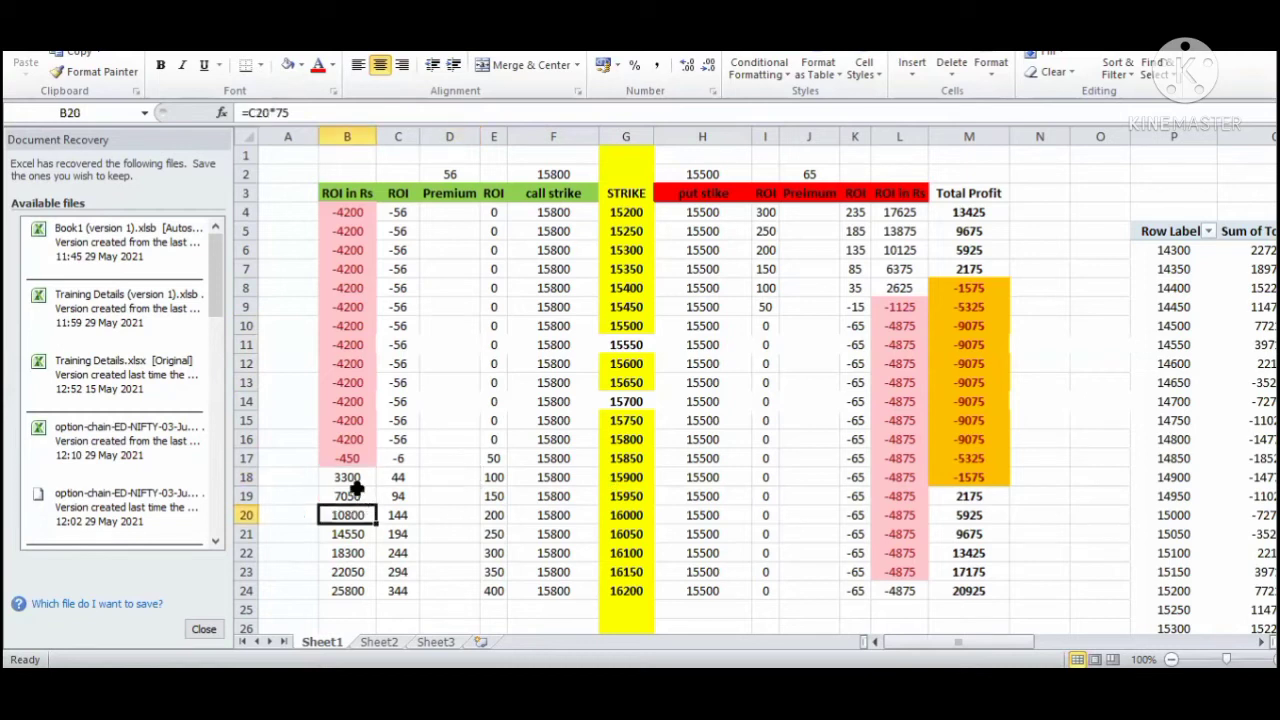
{"action": "left_click_drag", "start_coordinate": [350, 477], "coordinate": [604, 484]}
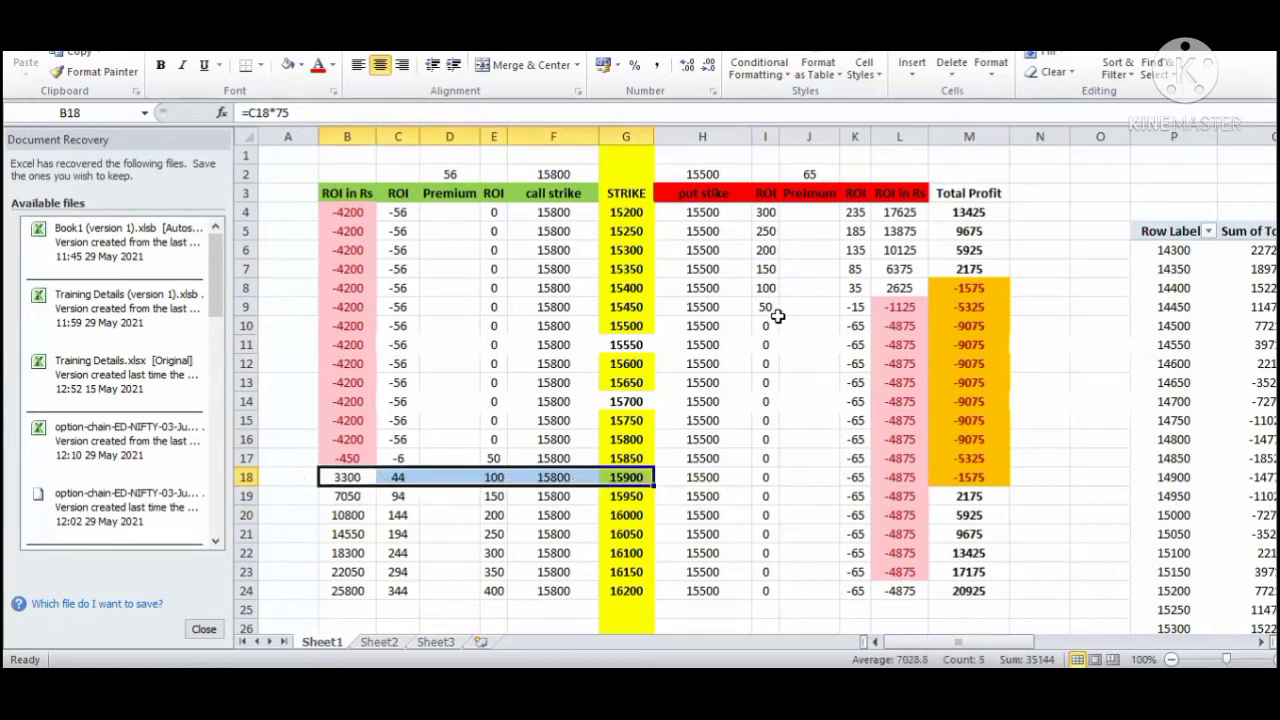
- Examine the put-side ROI and ROI in Rs values around the 15400 to 15550 strikes
{"action": "left_click", "coordinate": [853, 423]}
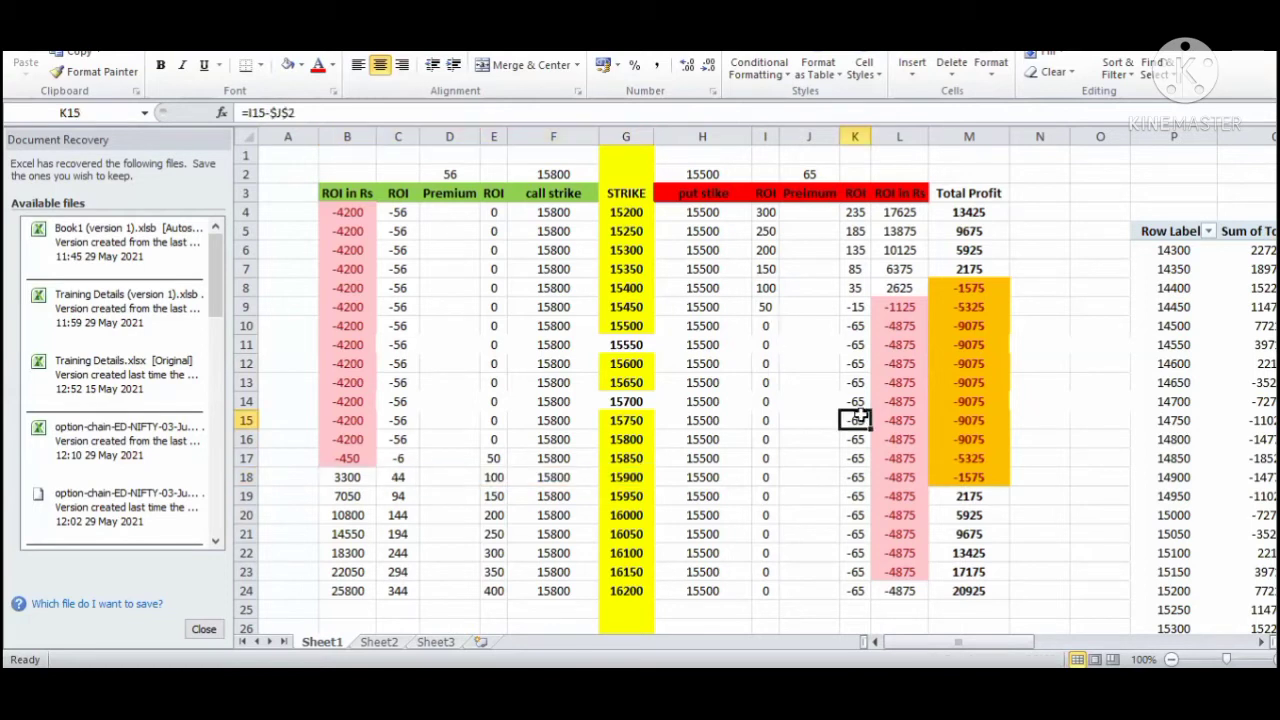
{"action": "left_click", "coordinate": [812, 327]}
{"action": "left_click", "coordinate": [893, 305]}
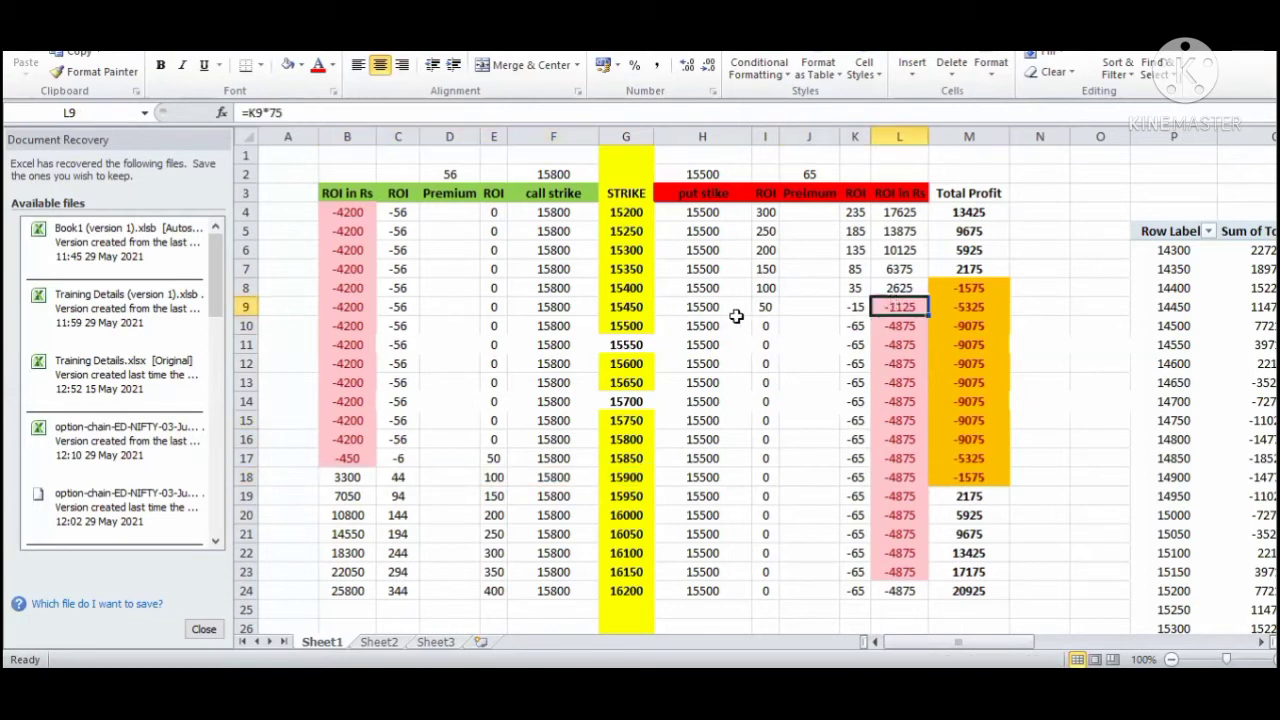
{"action": "left_click", "coordinate": [816, 322]}
{"action": "left_click", "coordinate": [910, 306]}
{"action": "left_click", "coordinate": [902, 288]}
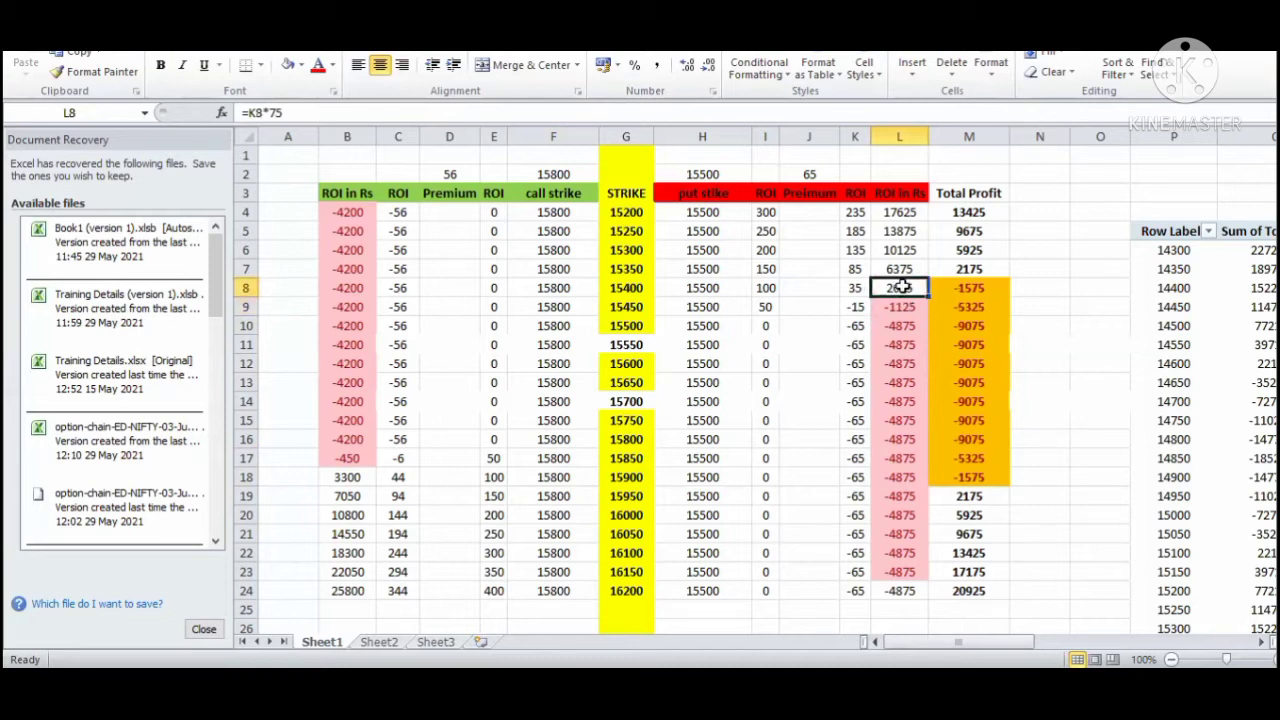
{"action": "left_click", "coordinate": [882, 324]}
{"action": "left_click", "coordinate": [895, 305]}
{"action": "left_click", "coordinate": [905, 343]}
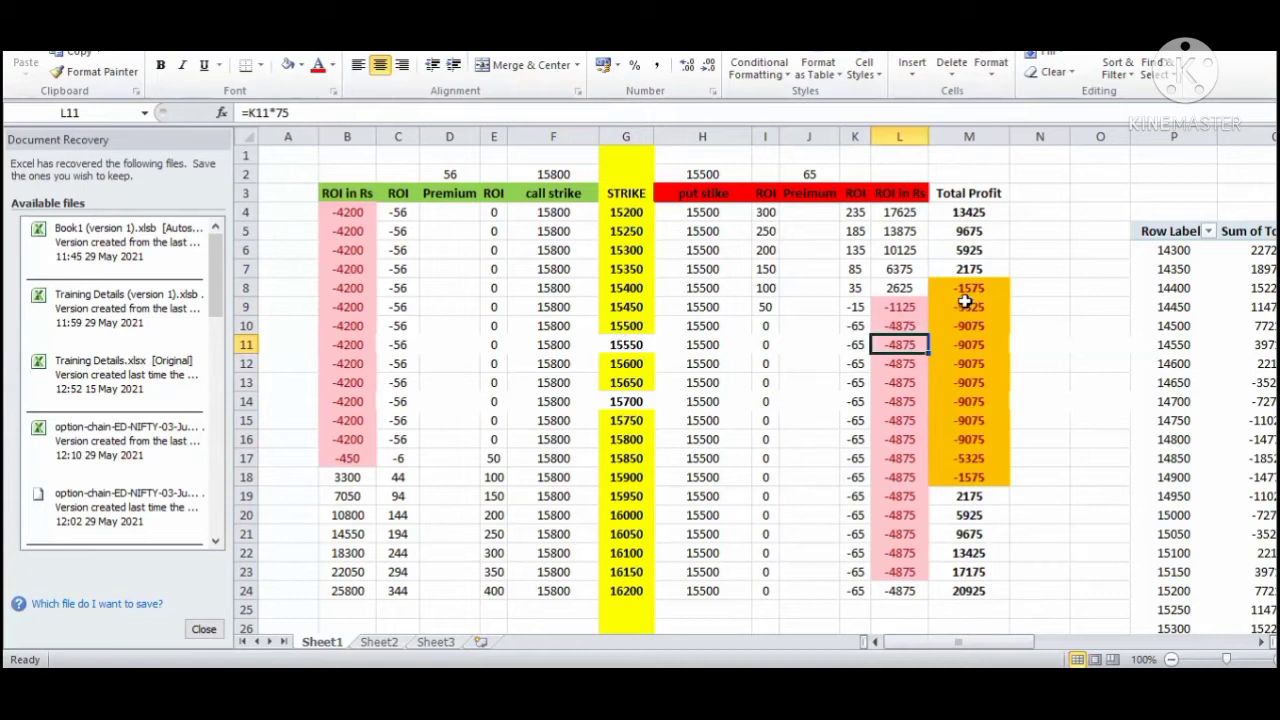
- Highlight the orange loss range M8:M18 in the Total Profit column and inspect the cells at both of its edges
{"action": "left_click_drag", "start_coordinate": [972, 290], "coordinate": [997, 479]}
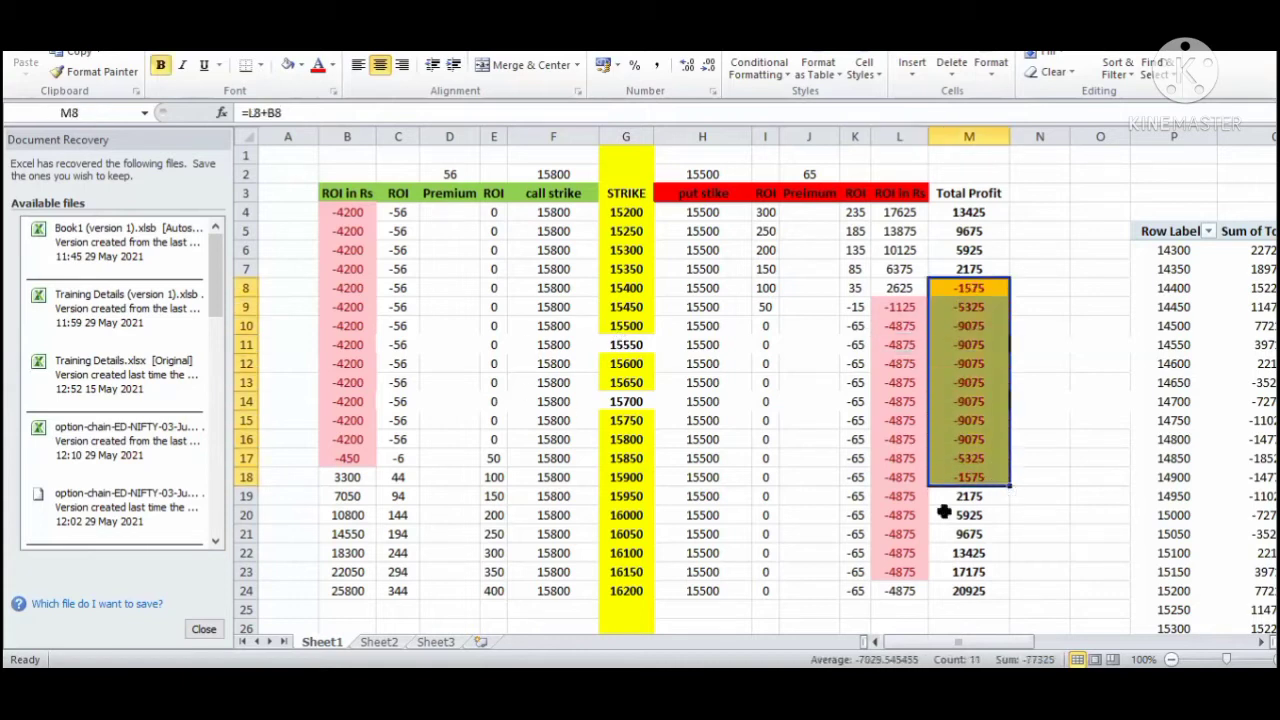
{"action": "left_click", "coordinate": [824, 514]}
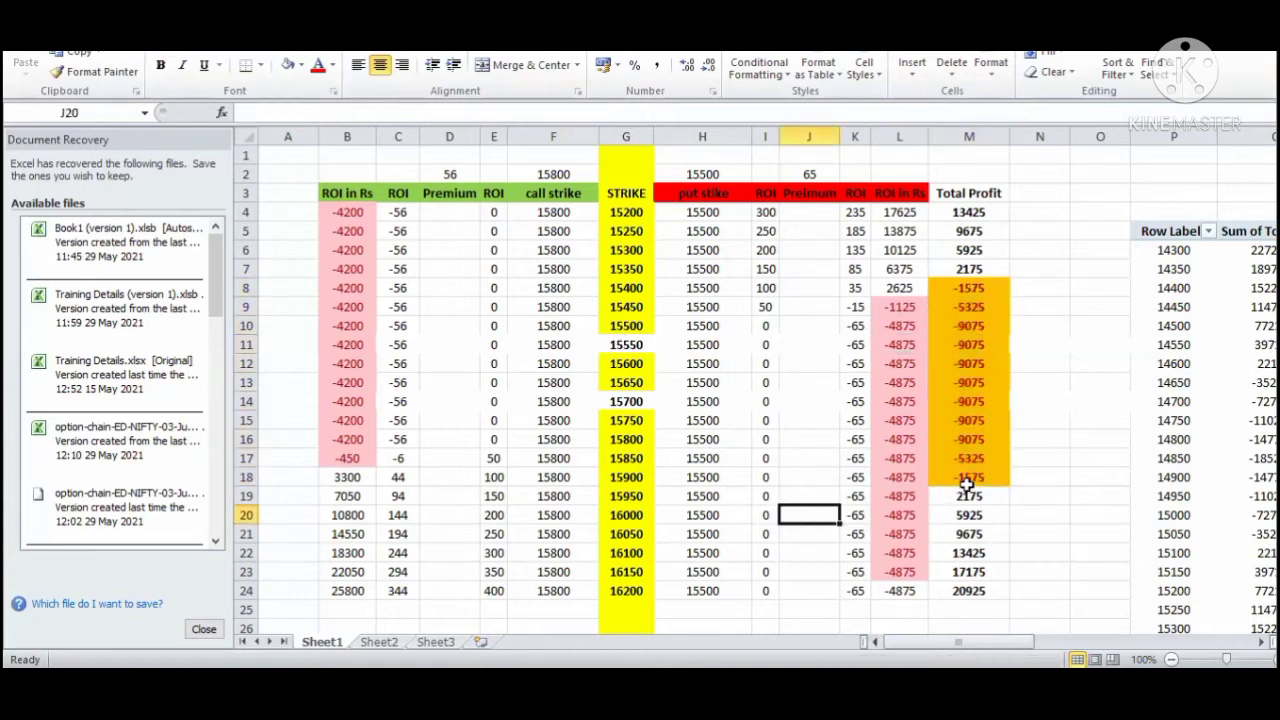
{"action": "left_click", "coordinate": [967, 480]}
{"action": "left_click", "coordinate": [968, 514]}
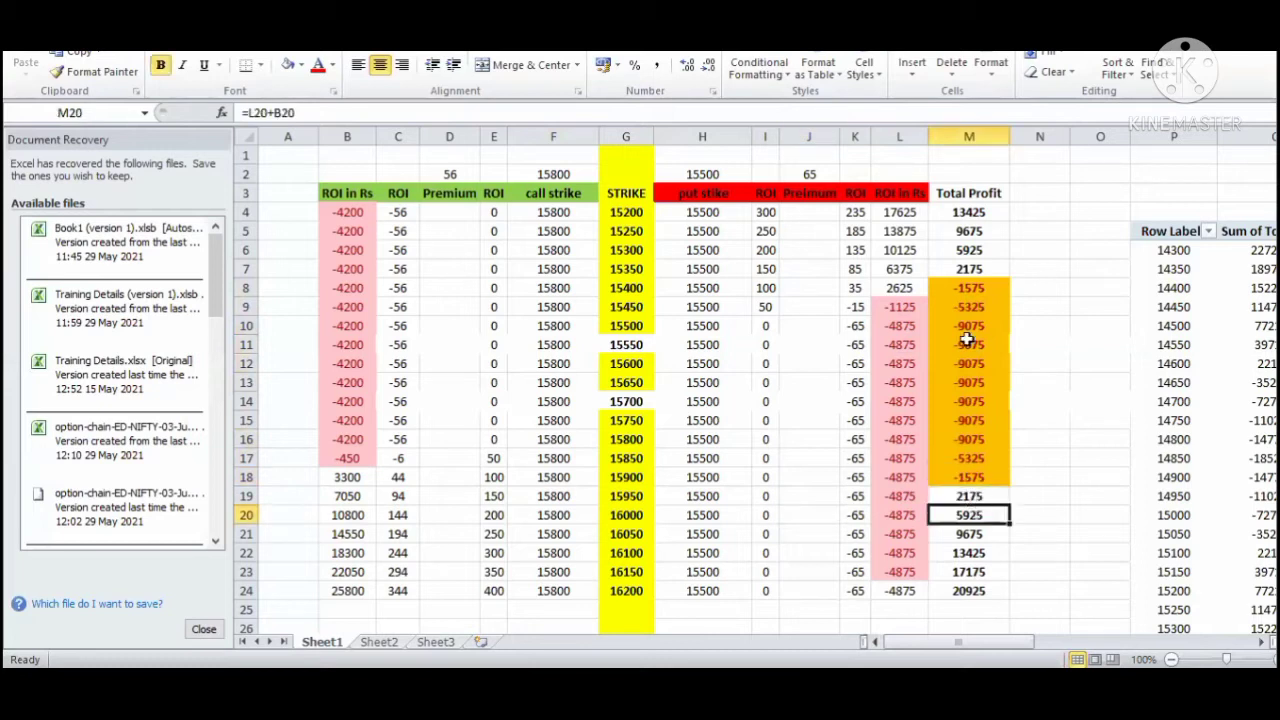
{"action": "left_click", "coordinate": [966, 288]}
{"action": "left_click", "coordinate": [972, 270]}
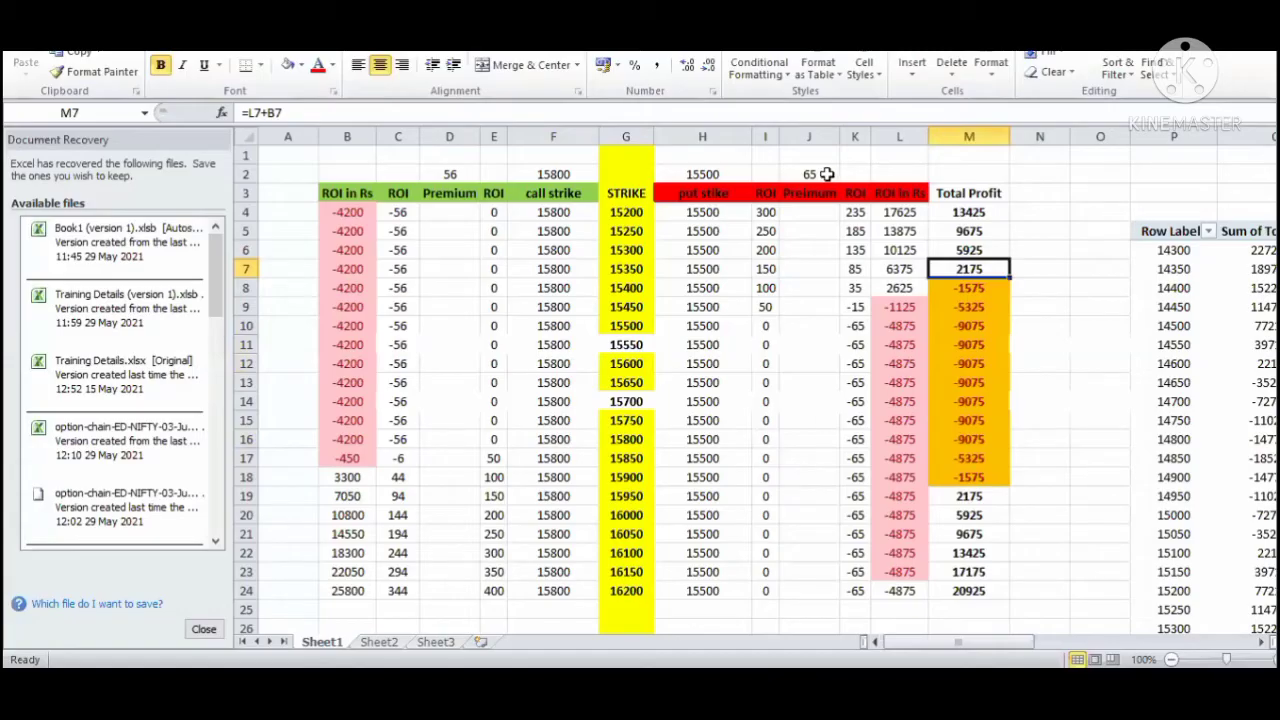
- Review the put strike in H2 and trace the put-side columns down to ROI in Rs for the 15450 strike
{"action": "left_click", "coordinate": [748, 173]}
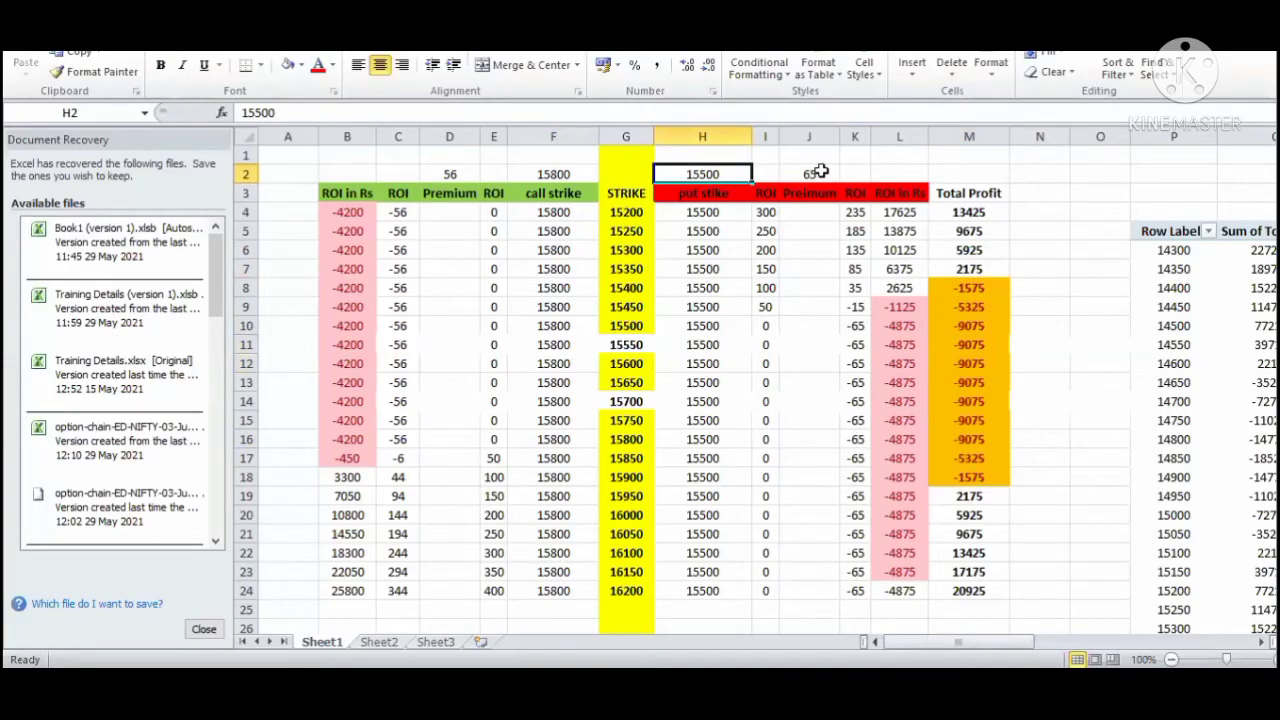
{"action": "key", "text": "Left"}
{"action": "key", "text": "Left"}
{"action": "key", "text": "Right"}
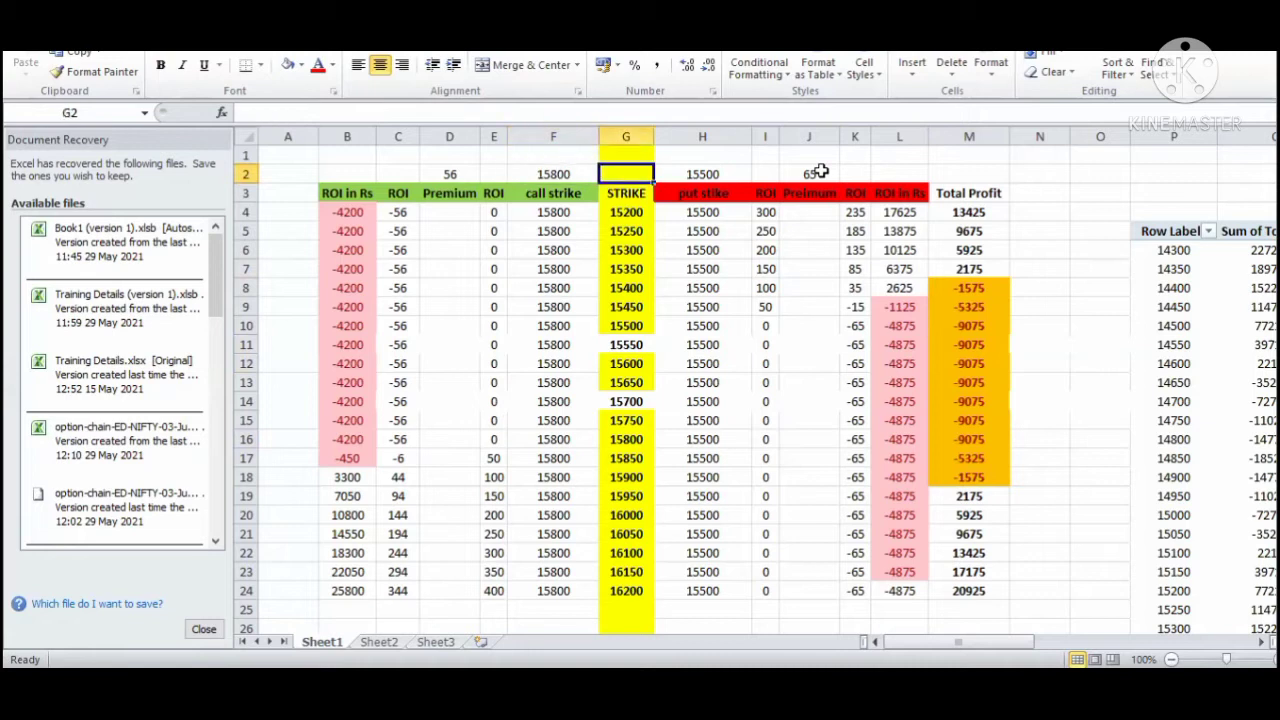
{"action": "key", "text": "Right"}
{"action": "key", "text": "Right"}
{"action": "key", "text": "Down"}
{"action": "key", "text": "Right"}
{"action": "key", "text": "Down"}
{"action": "key", "text": "Right"}
{"action": "key", "text": "Down"}
{"action": "key", "text": "Down"}
{"action": "key", "text": "Down"}
{"action": "key", "text": "Down"}
{"action": "key", "text": "Right"}
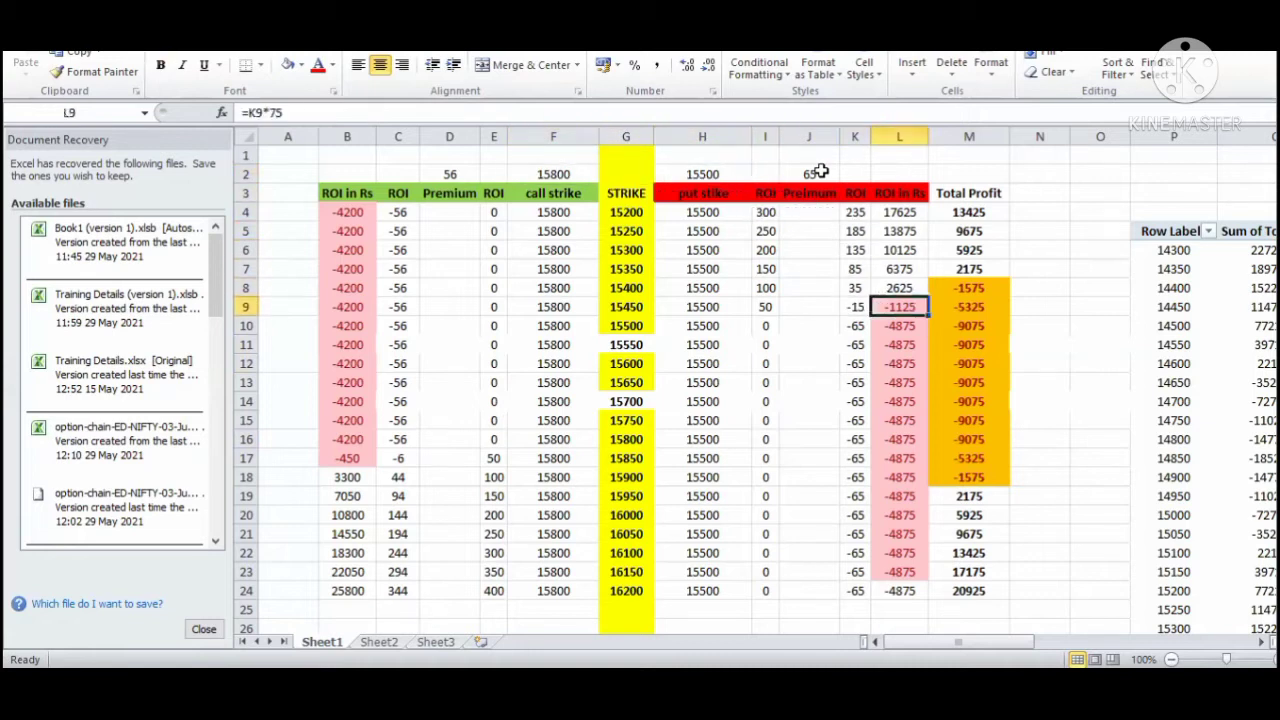
{"action": "key", "text": "Right"}
{"action": "key", "text": "Left"}
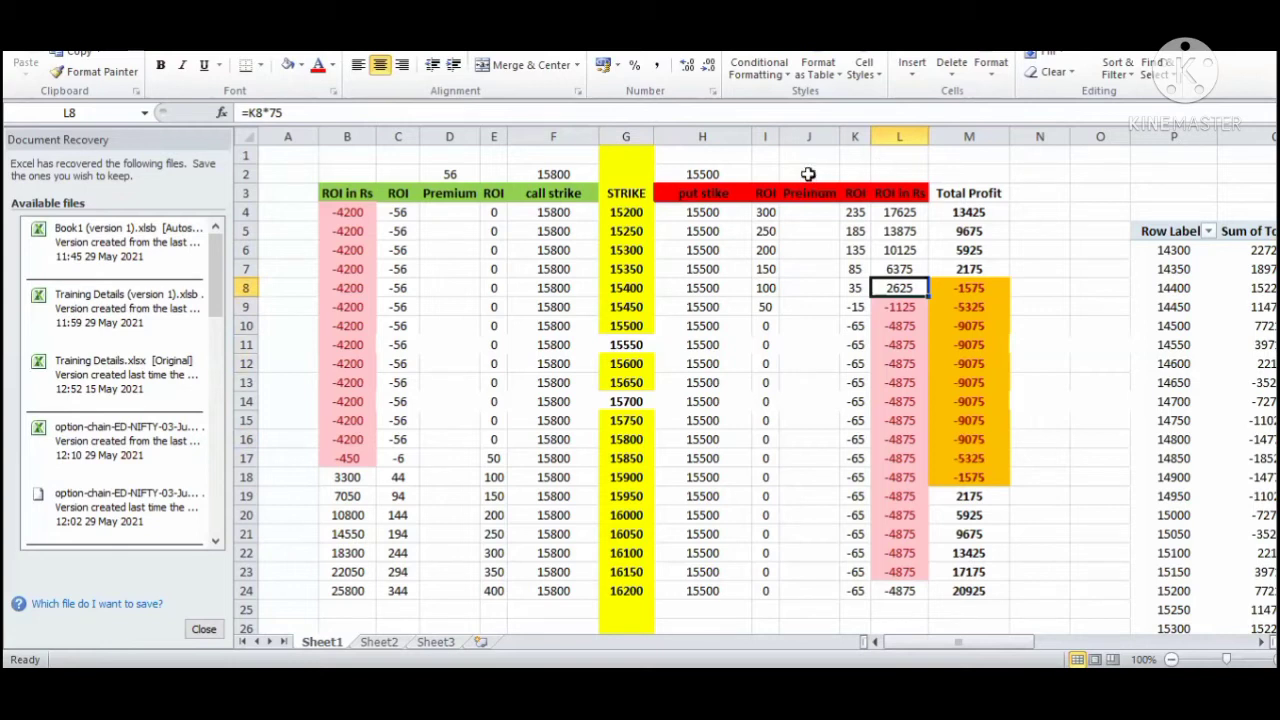
- Add the put and call premiums together in K2 with the formula =J2+D2
{"action": "left_click", "coordinate": [812, 174]}
{"action": "left_click", "coordinate": [450, 174]}
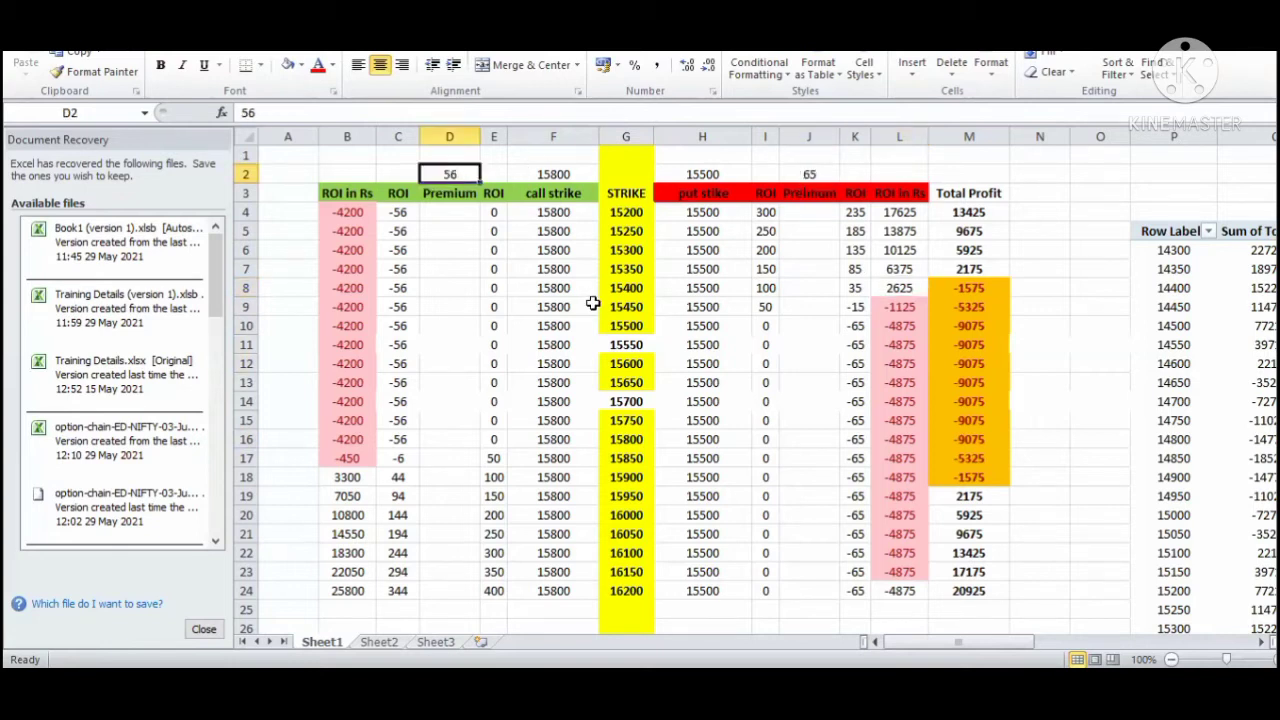
{"action": "left_click", "coordinate": [856, 173]}
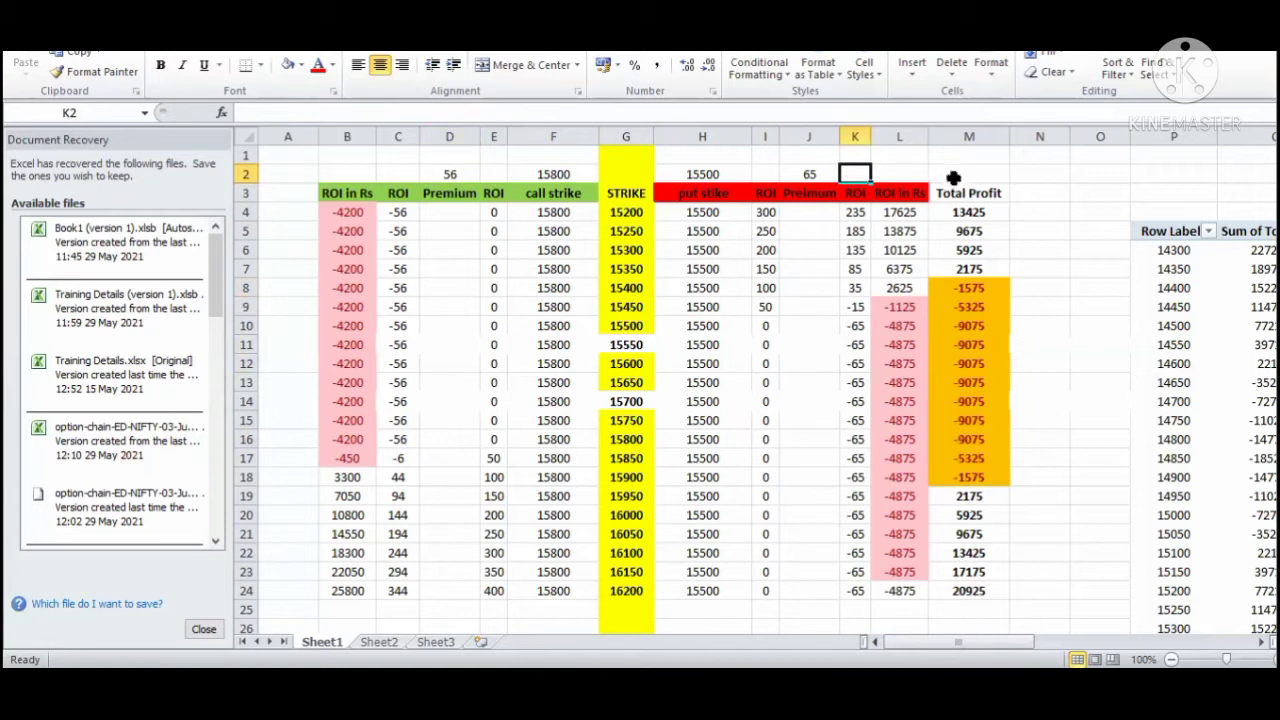
{"action": "type", "text": "="}
{"action": "key", "text": "Left"}
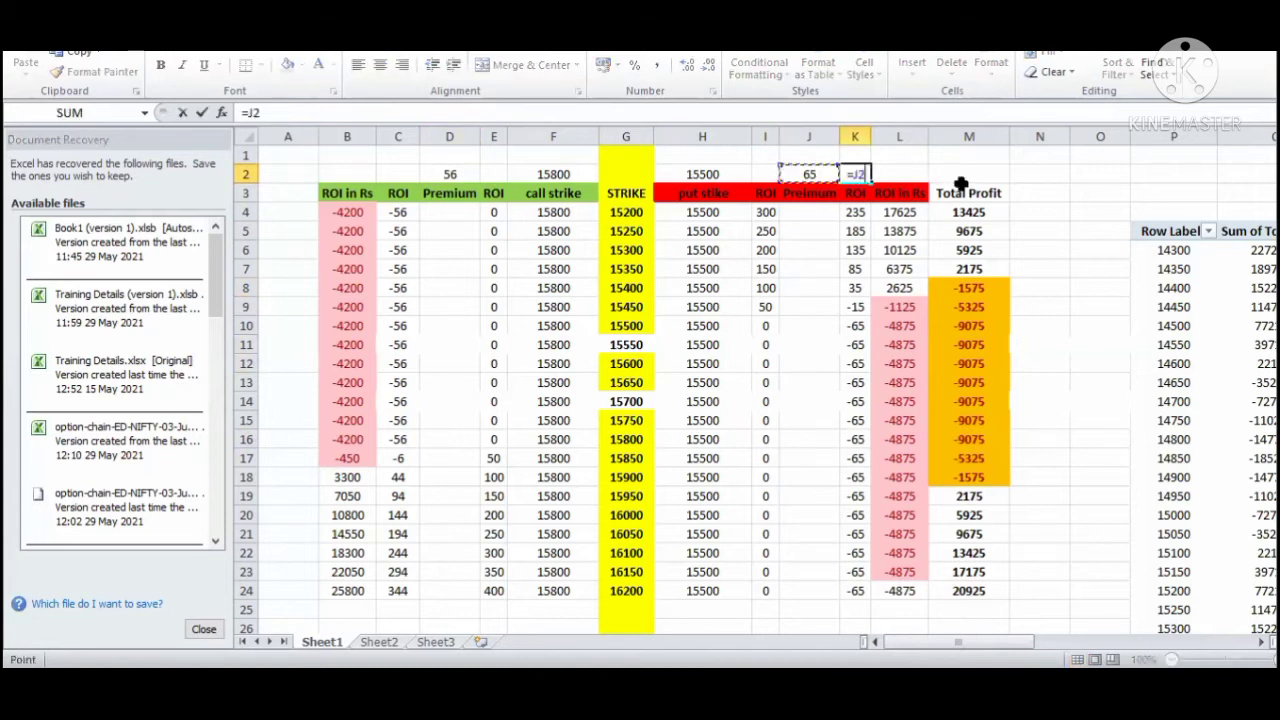
{"action": "type", "text": "+"}
{"action": "key", "text": "Left"}
{"action": "key", "text": "Left"}
{"action": "key", "text": "Left"}
{"action": "key", "text": "Left"}
{"action": "key", "text": "Left"}
{"action": "key", "text": "Left"}
{"action": "key", "text": "Left"}
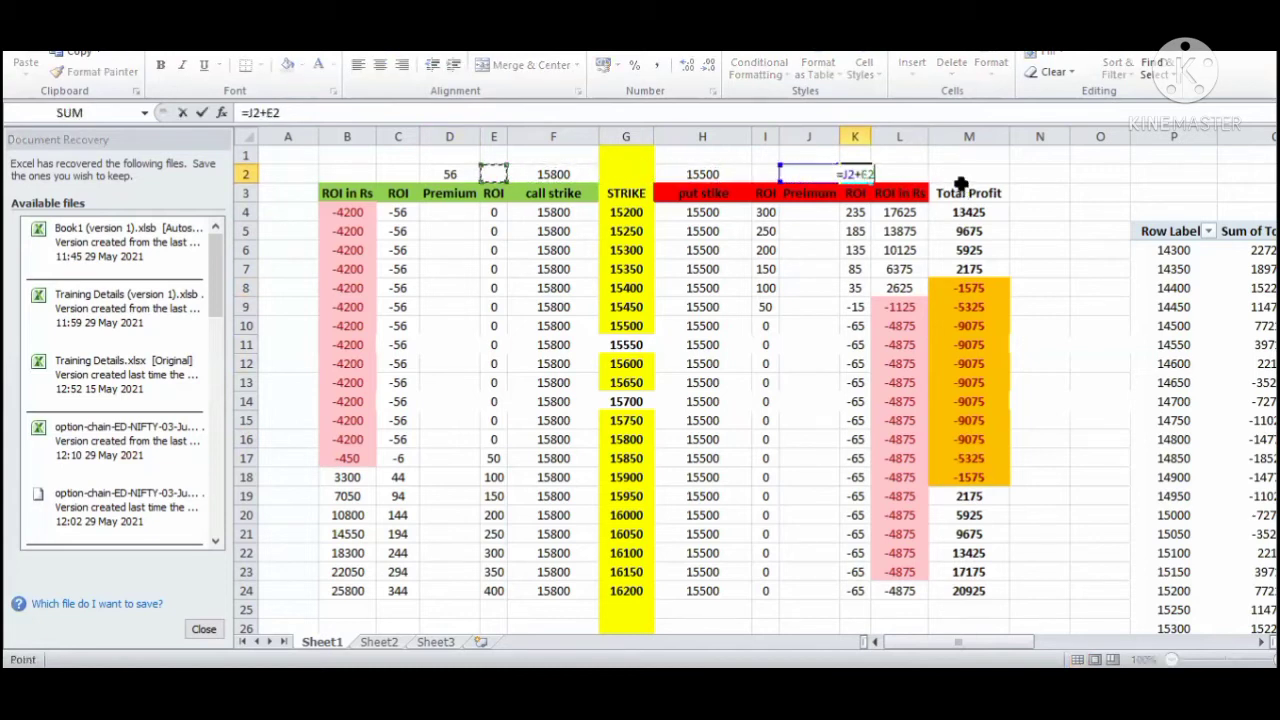
{"action": "key", "text": "ctrl+Return"}
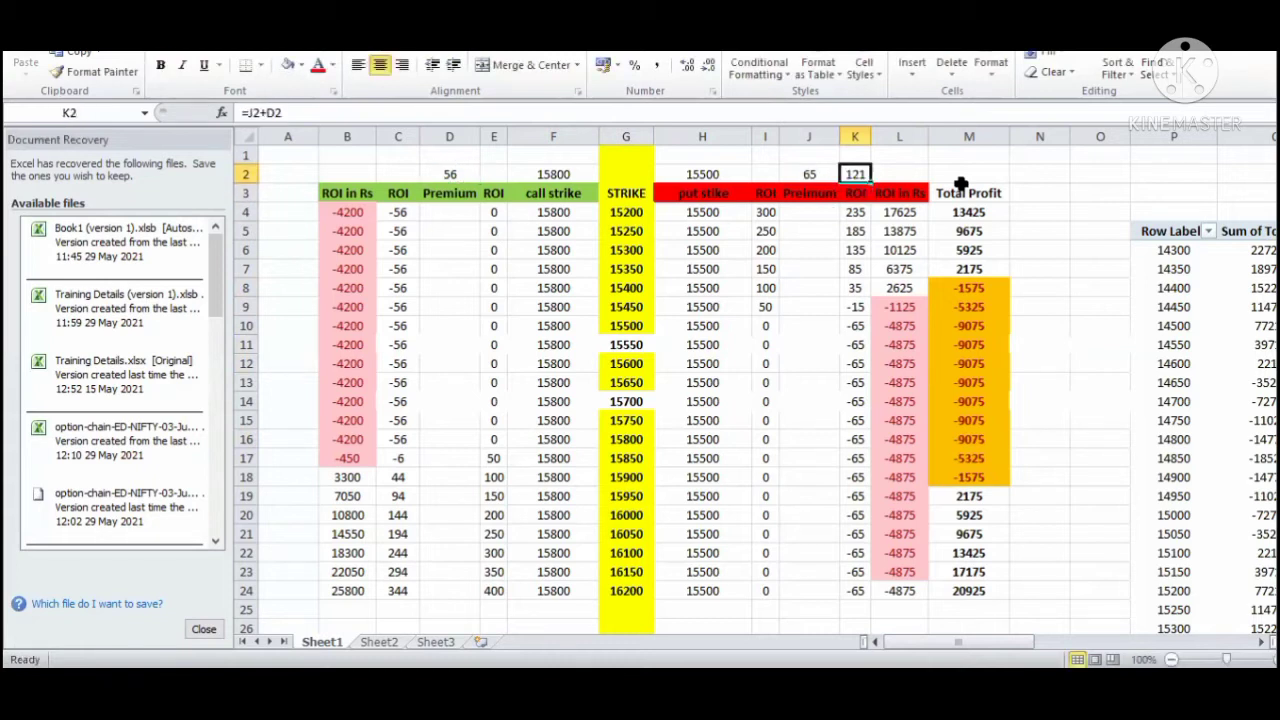
- Compare the combined premium in K2 with the put premium and put strike in row 2
{"action": "key", "text": "Right"}
{"action": "key", "text": "Left"}
{"action": "key", "text": "Left"}
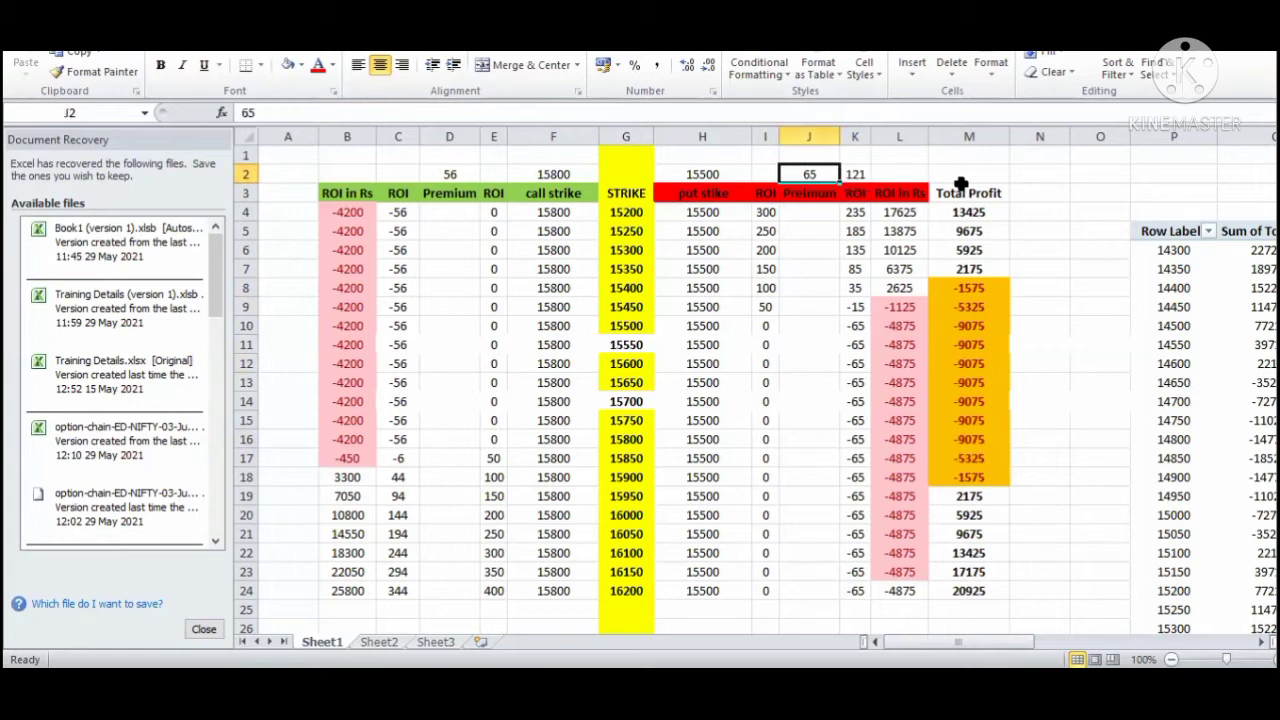
{"action": "key", "text": "Left"}
{"action": "key", "text": "Left"}
{"action": "key", "text": "Left"}
{"action": "key", "text": "Right"}
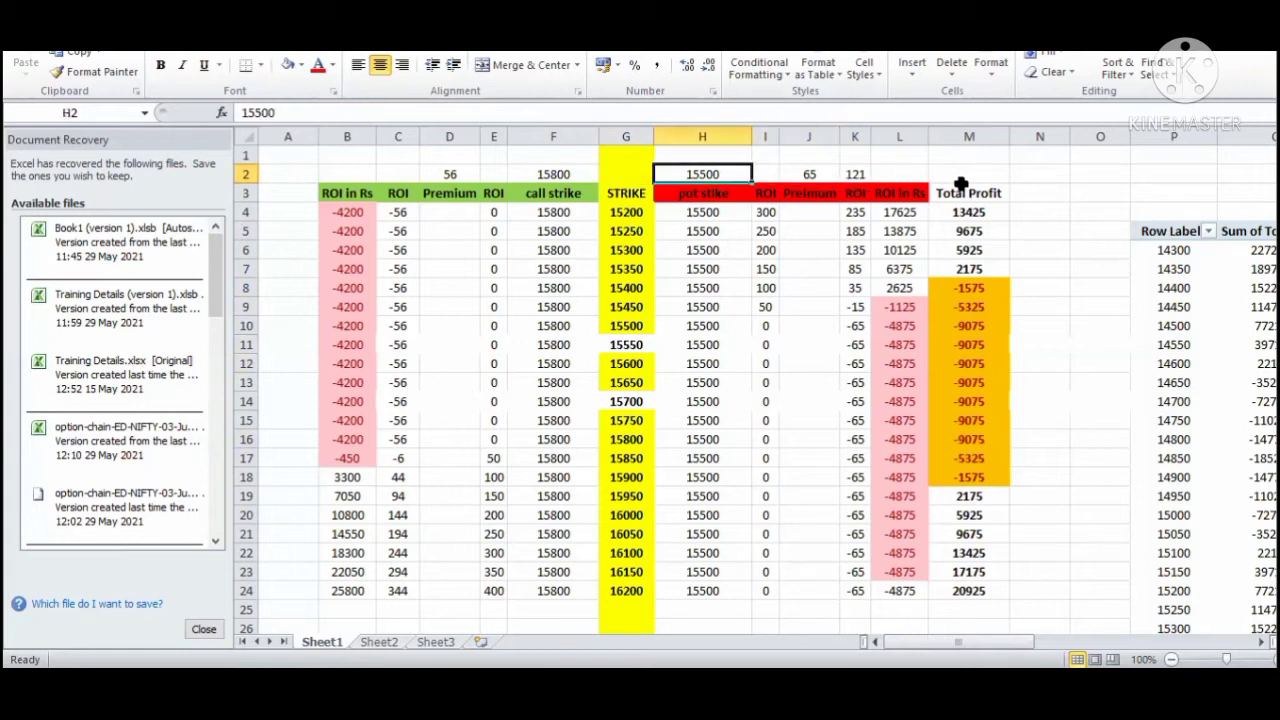
{"action": "key", "text": "Right"}
{"action": "key", "text": "Right"}
{"action": "key", "text": "Right"}
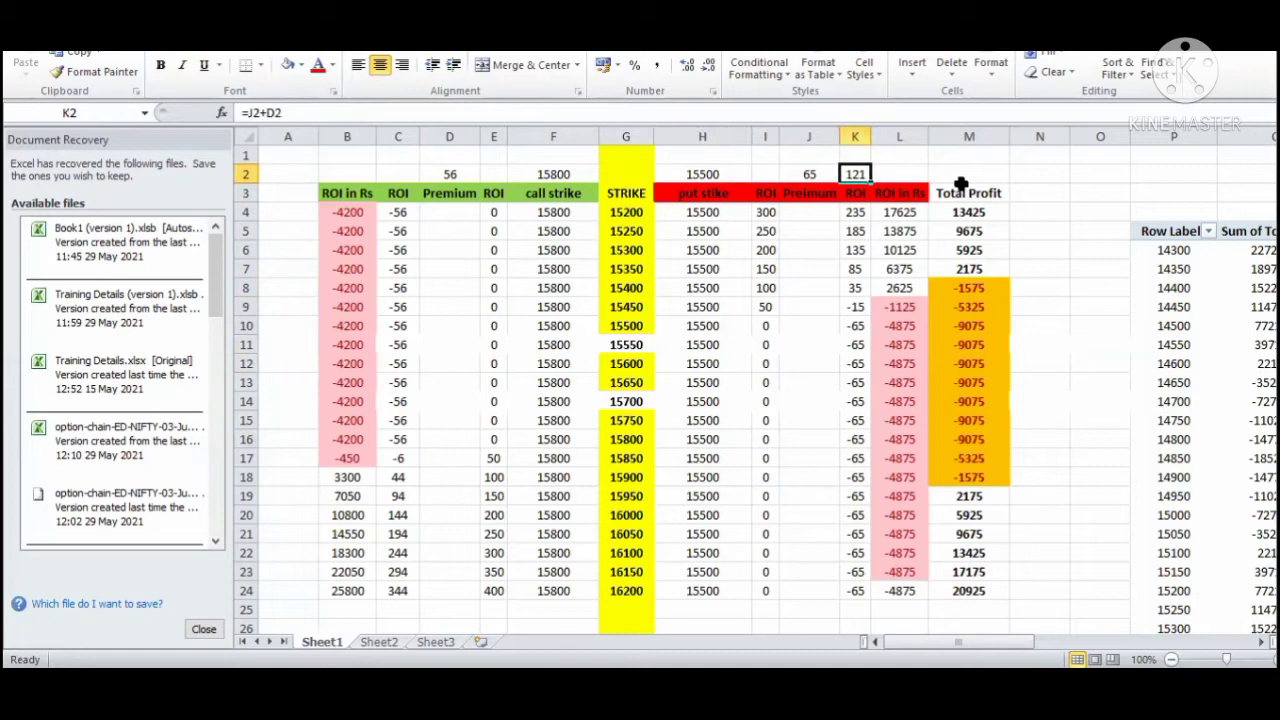
{"action": "key", "text": "Left"}
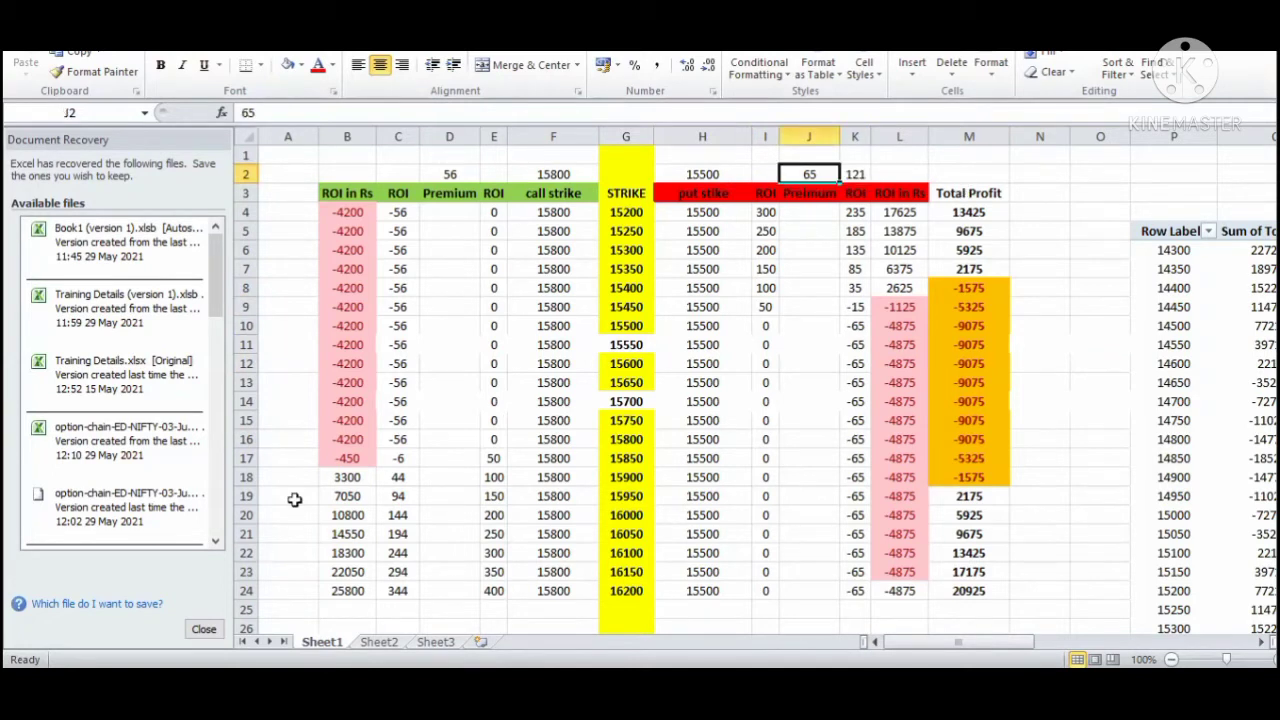
- Check the strategy positions in Opstra, return to Excel and set the put strike in H2 to 15600
{"action": "key", "text": "alt+Tab"}
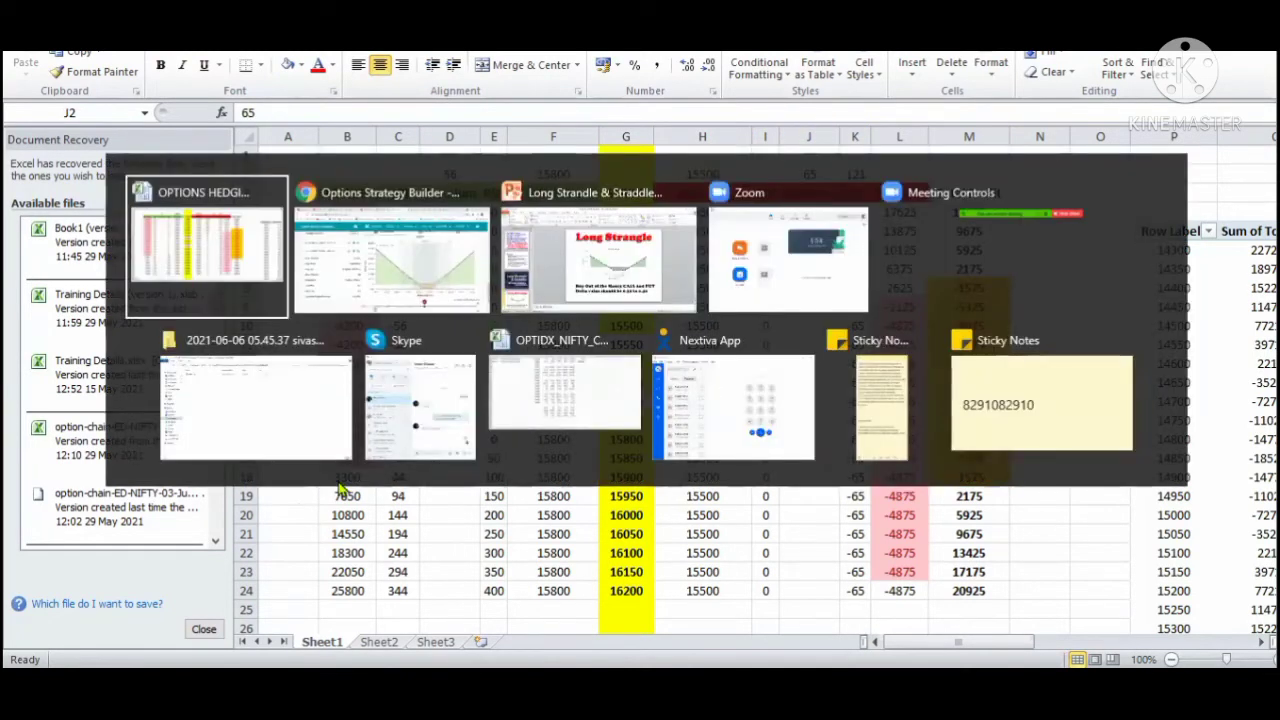
{"action": "key", "text": "alt+Tab"}
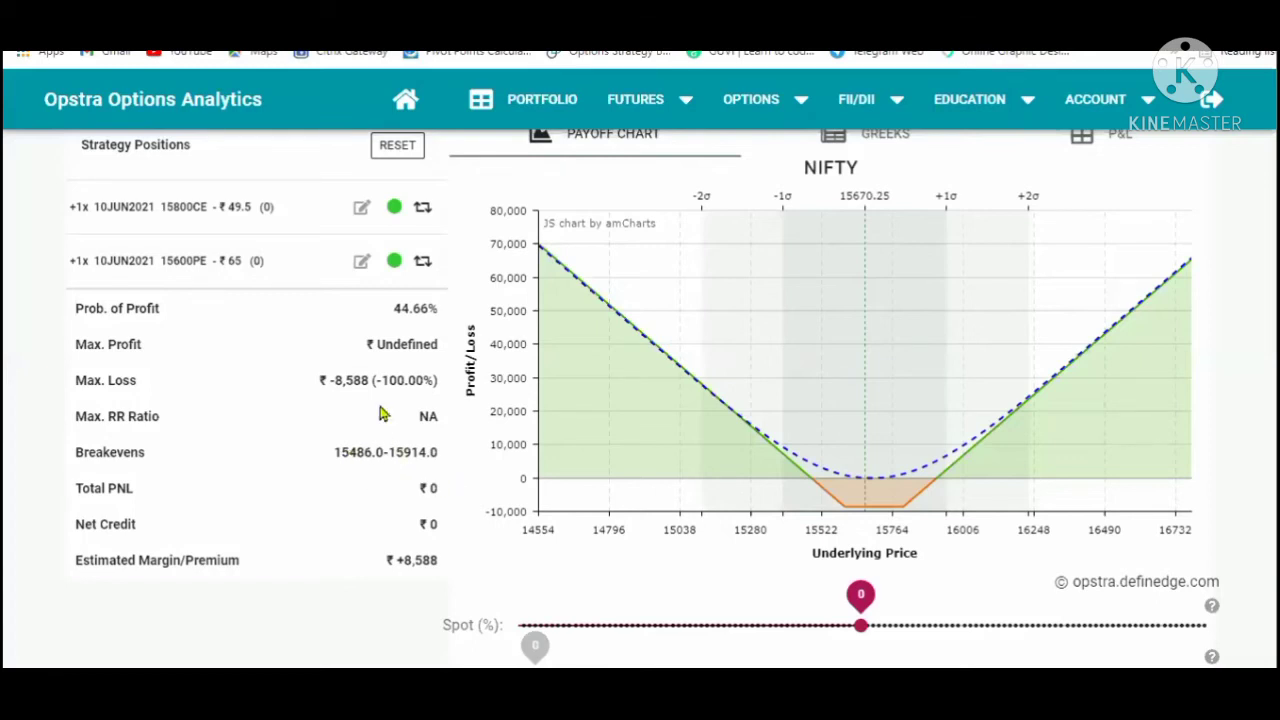
{"action": "key", "text": "alt+Tab"}
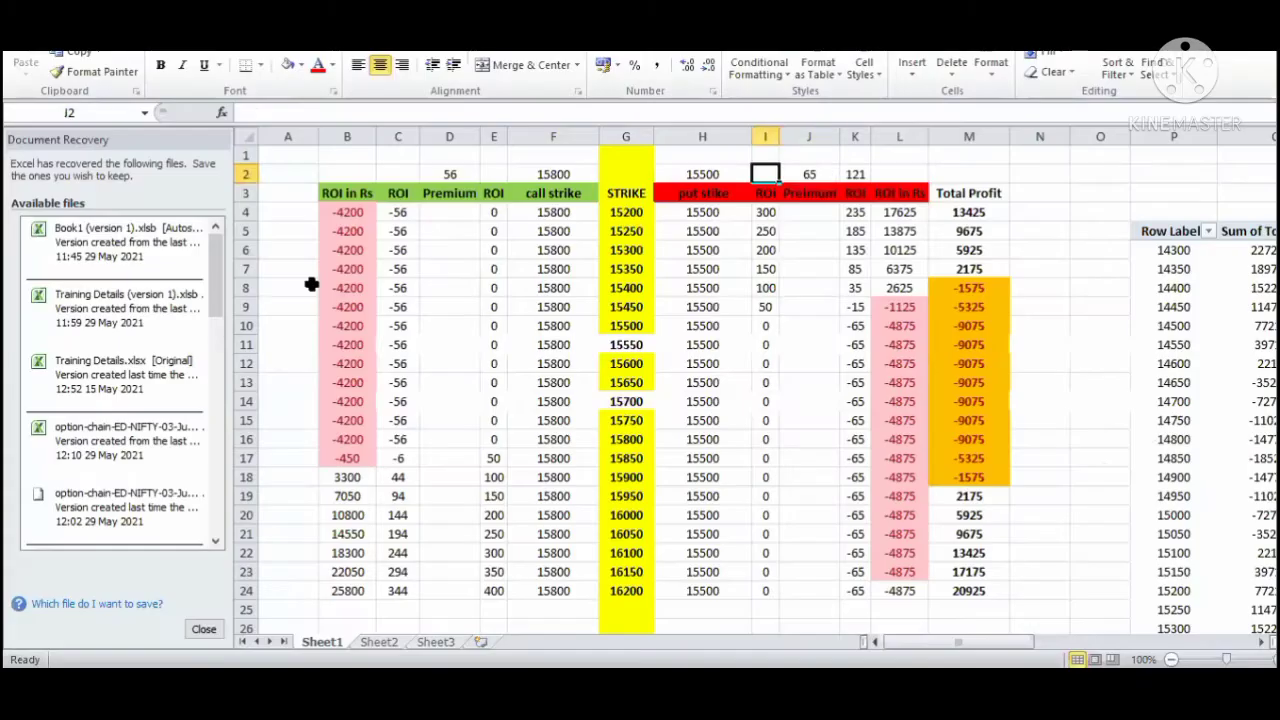
{"action": "key", "text": "Left"}
{"action": "type", "text": "15600"}
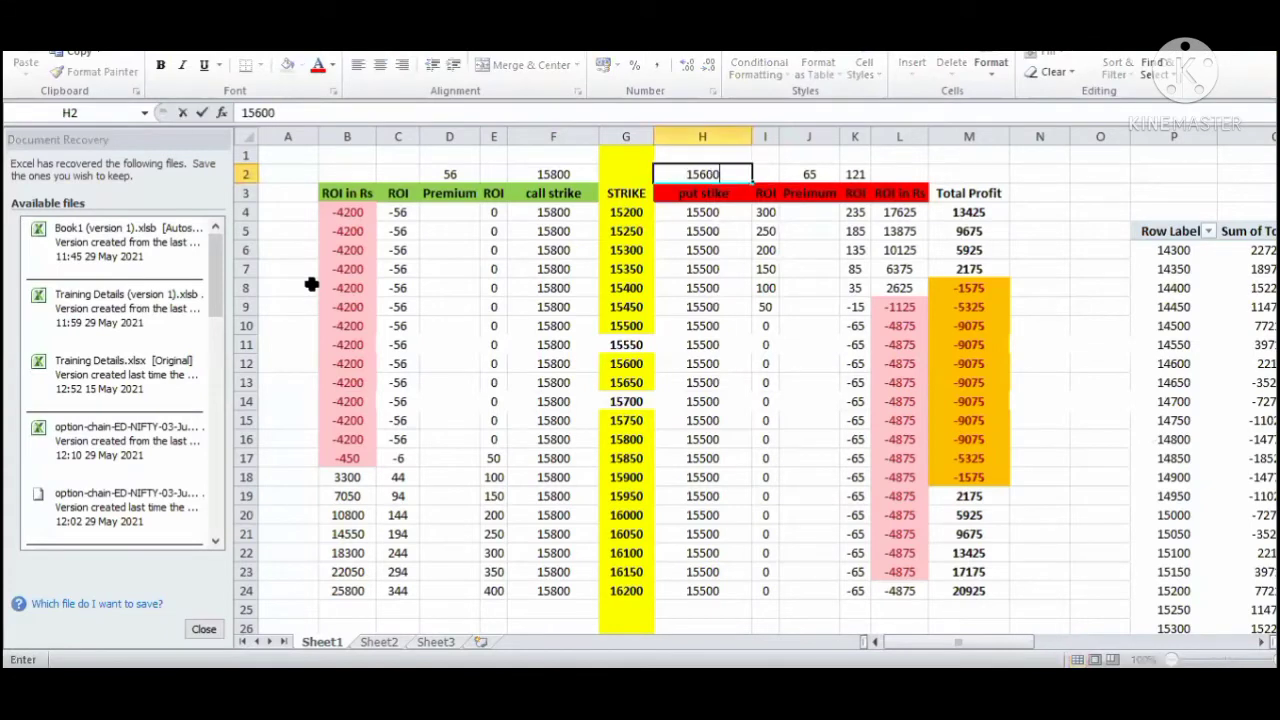
{"action": "key", "text": "Tab"}
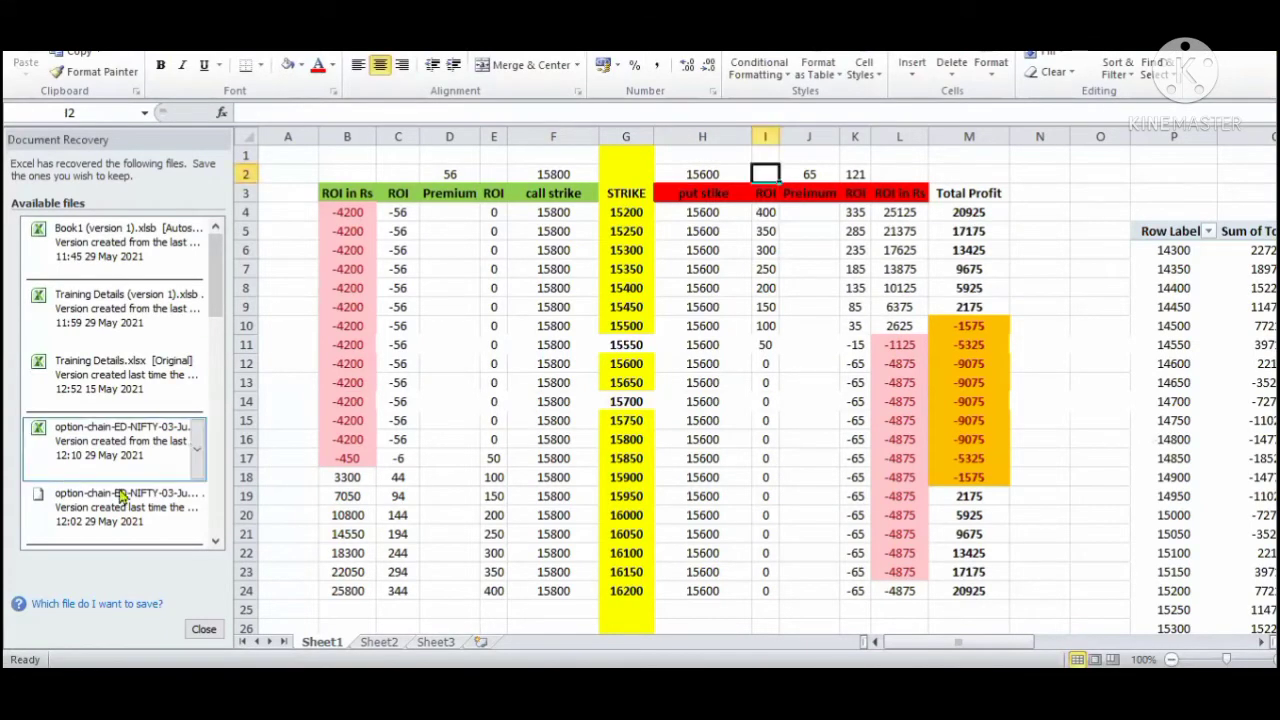
- Switch back to Opstra and highlight the lower breakeven value of the strategy
{"action": "key", "text": "alt+Tab"}
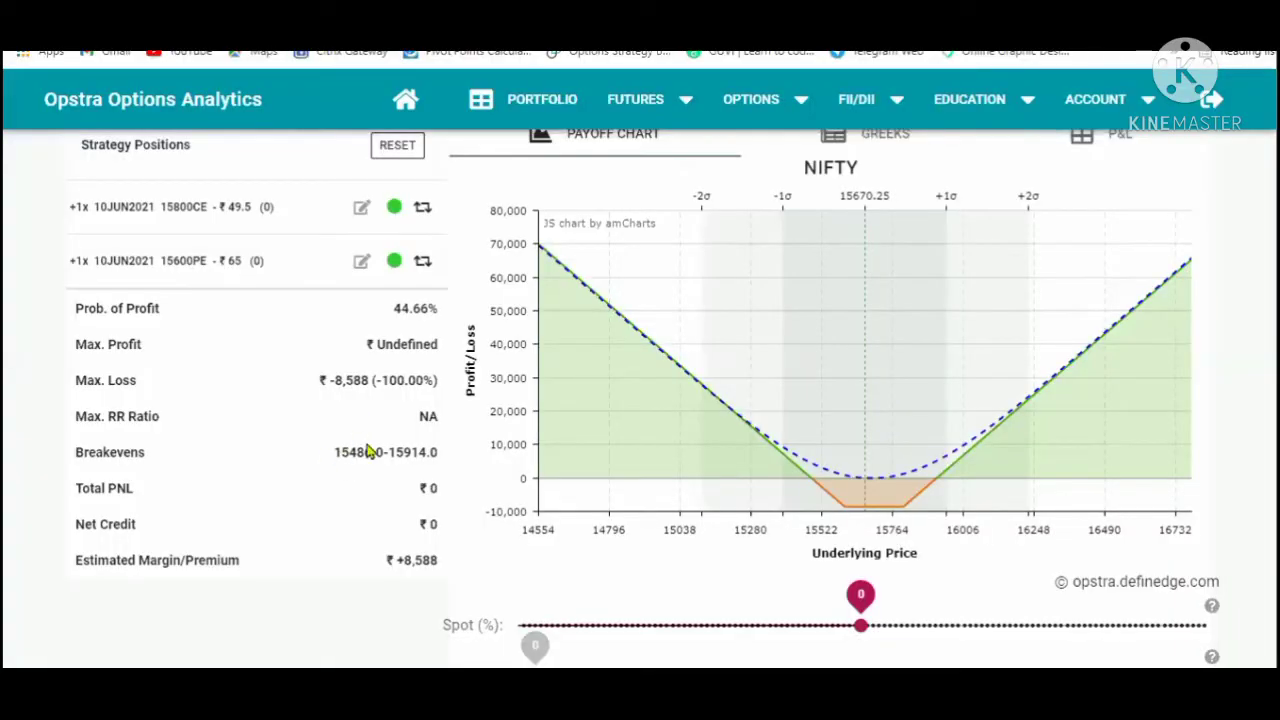
{"action": "left_click_drag", "start_coordinate": [337, 452], "coordinate": [371, 452]}
{"action": "double_click", "coordinate": [349, 455]}
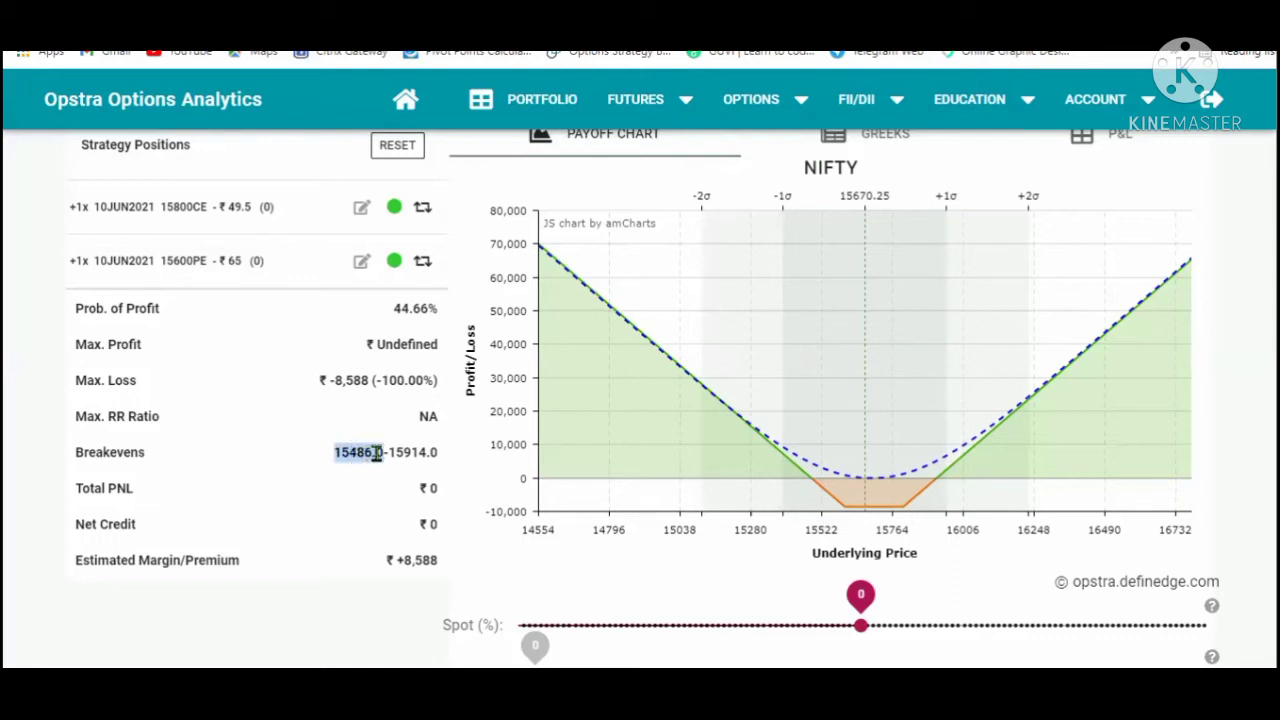
- Switch to Excel and compare the combined premium in K2 with the call-side rows around the 15850 to 15950 strikes
{"action": "left_click", "coordinate": [410, 455]}
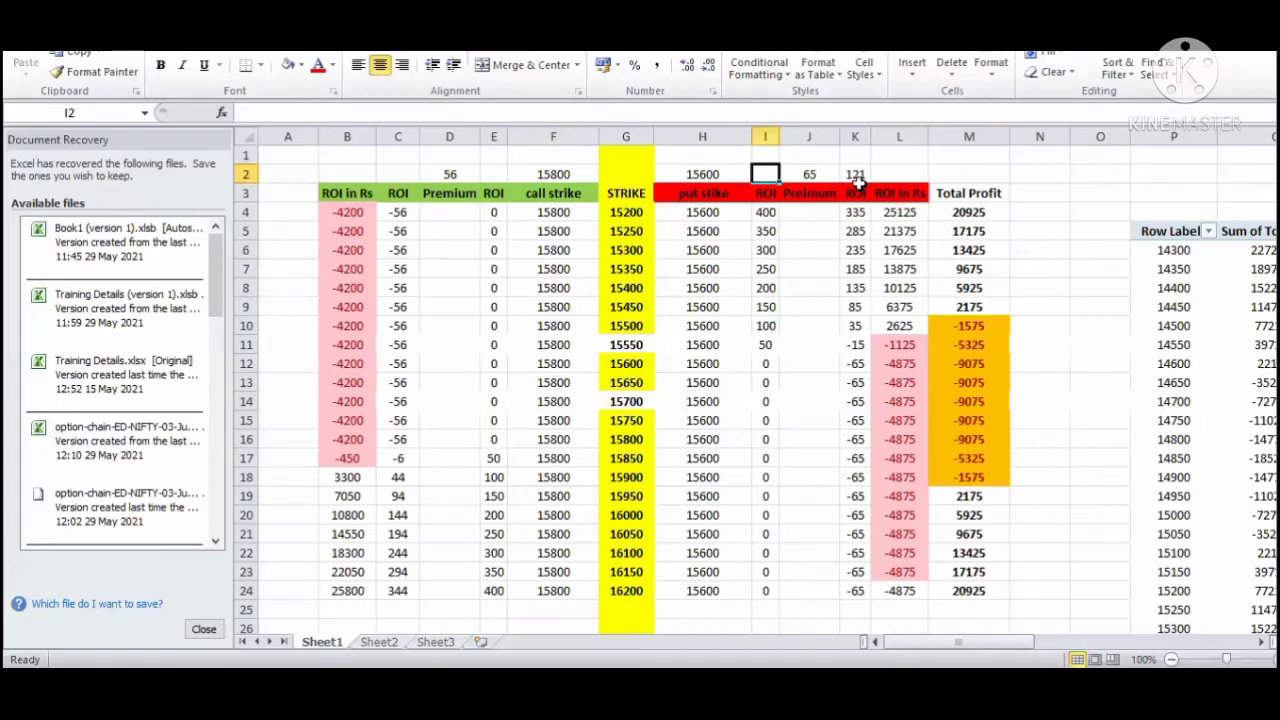
{"action": "left_click", "coordinate": [866, 176]}
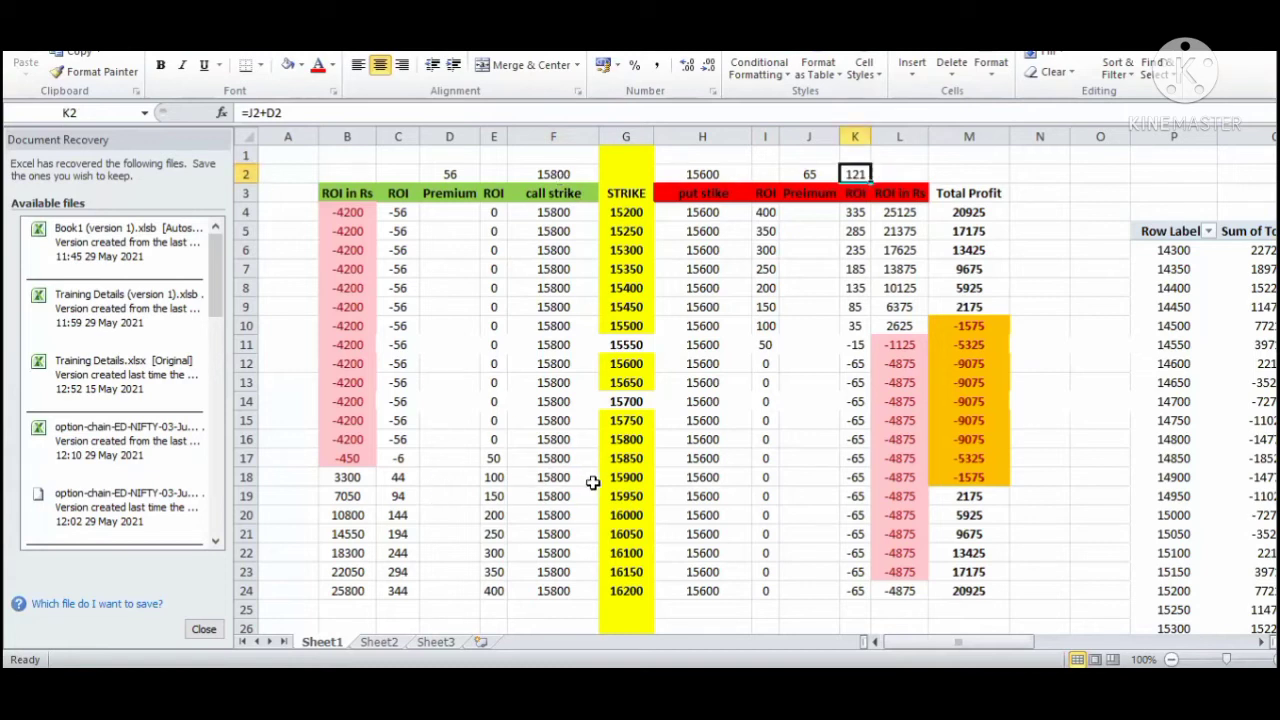
{"action": "left_click", "coordinate": [460, 481]}
{"action": "left_click", "coordinate": [406, 518]}
{"action": "left_click", "coordinate": [517, 466]}
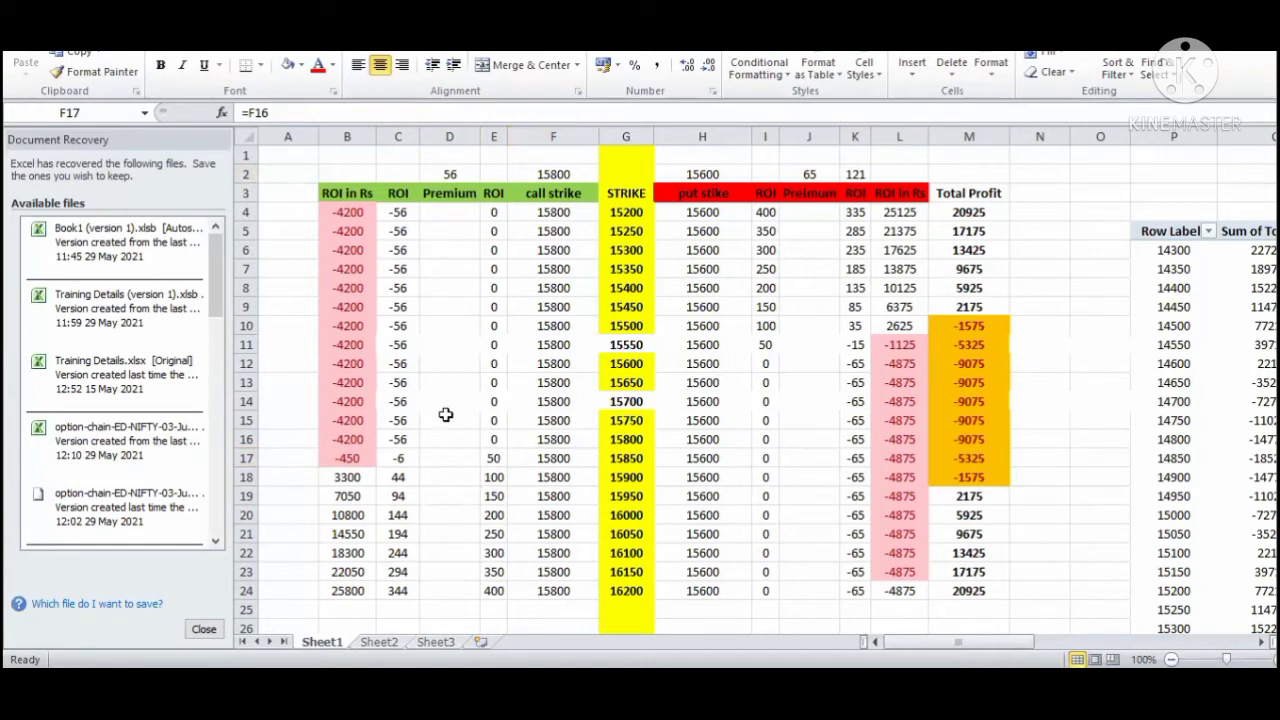
- Return to Opstra and highlight the strategy's upper breakeven, followed by its estimated margin/premium
{"action": "key", "text": "alt+Tab"}
{"action": "key", "text": "Tab"}
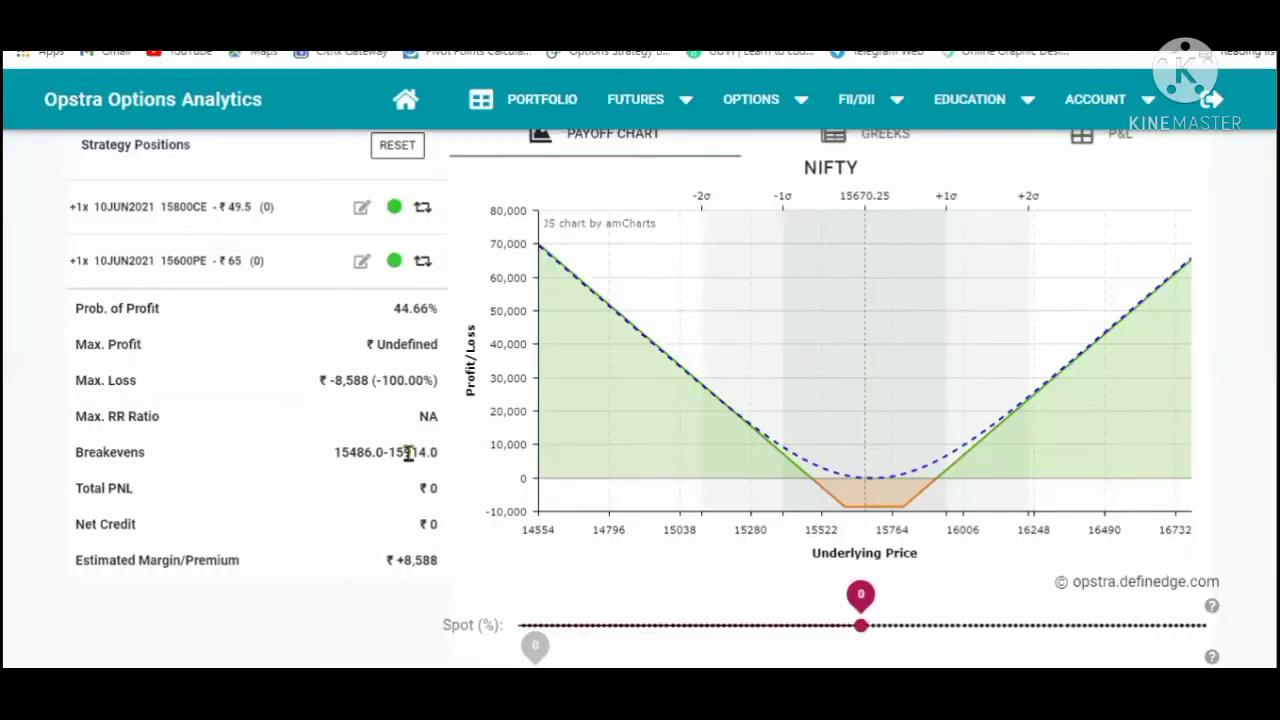
{"action": "double_click", "coordinate": [403, 452]}
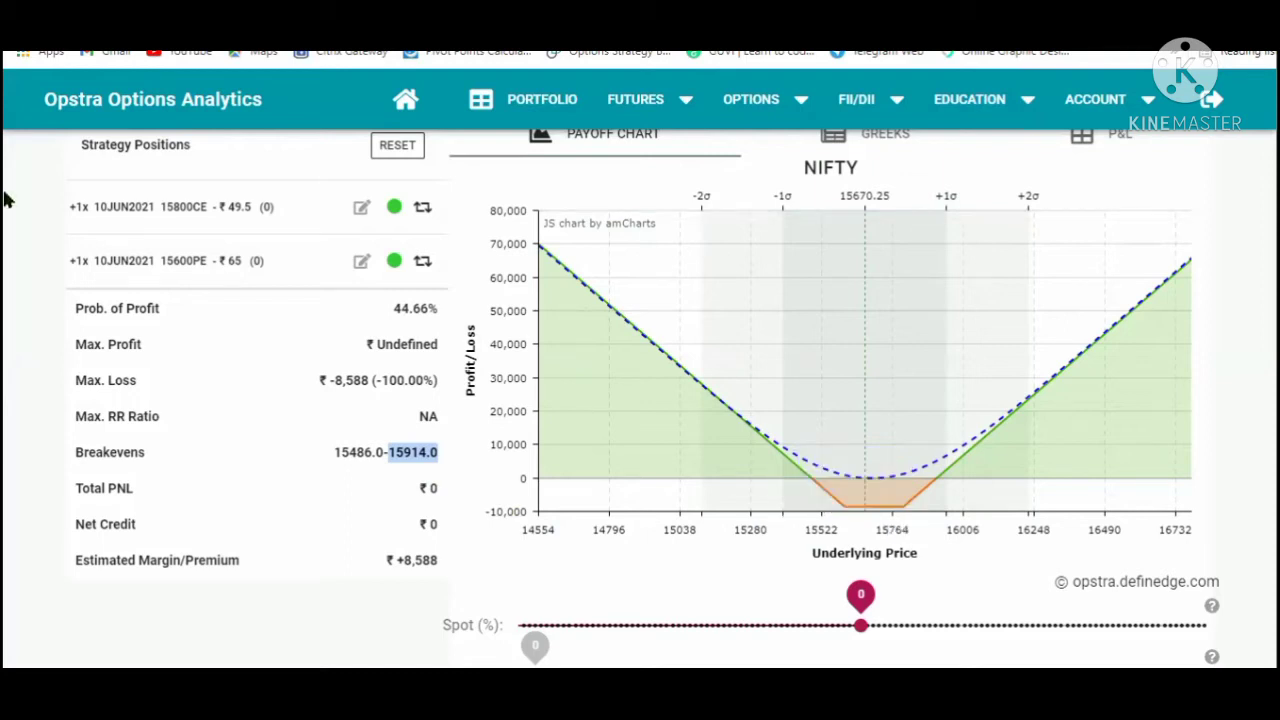
{"action": "double_click", "coordinate": [418, 561]}
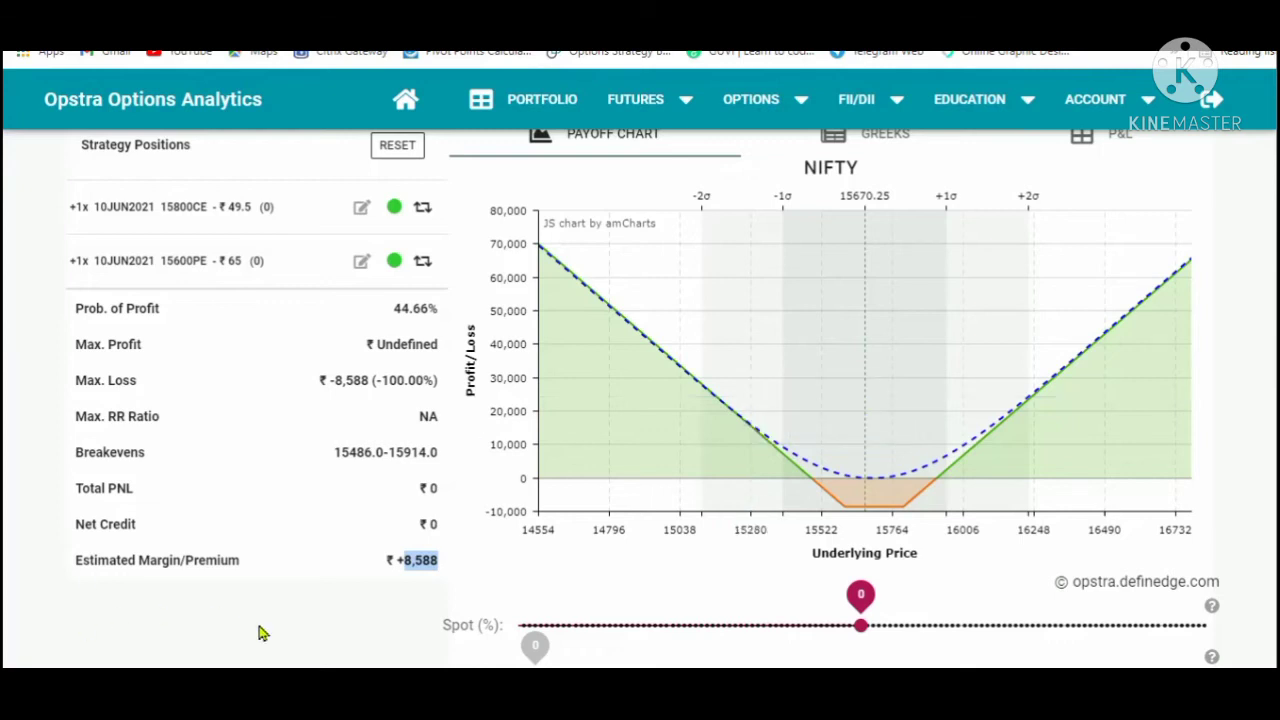
- Switch to the PowerPoint presentation and go past the options hedging strategy list to the Adjustments slide for an upward market move
{"action": "key", "text": "alt+Tab"}
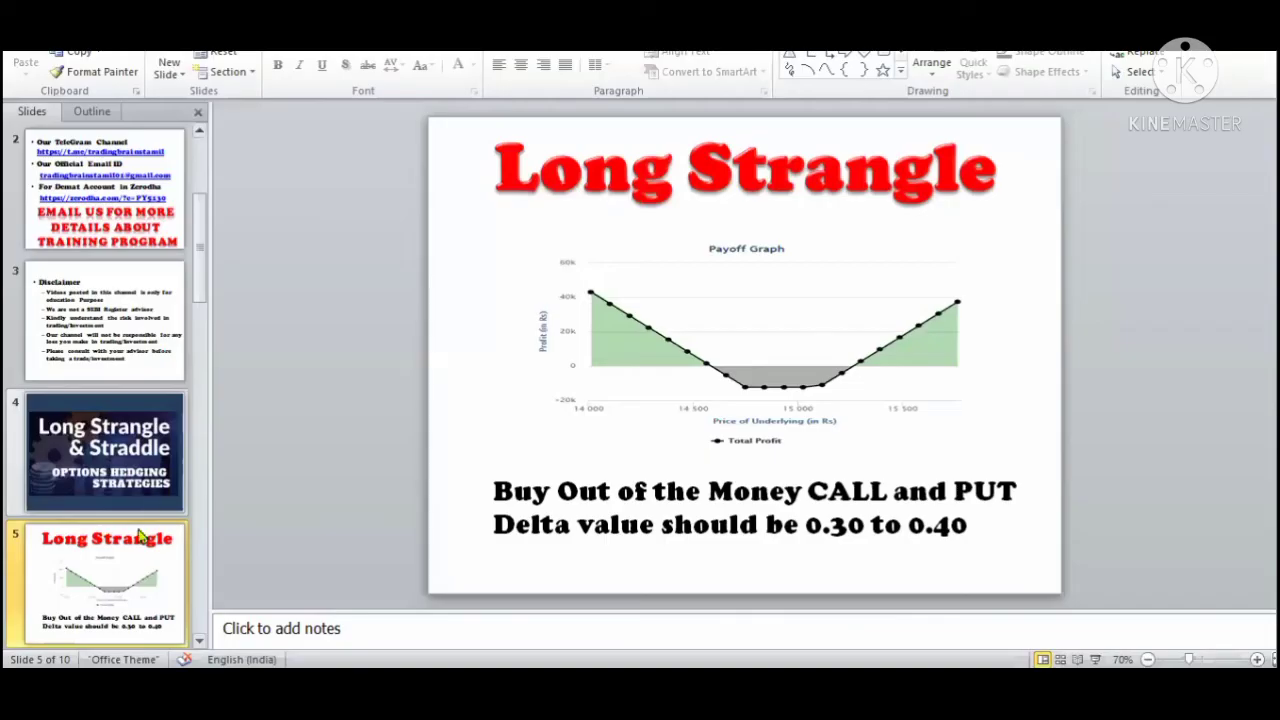
{"action": "key", "text": "Down"}
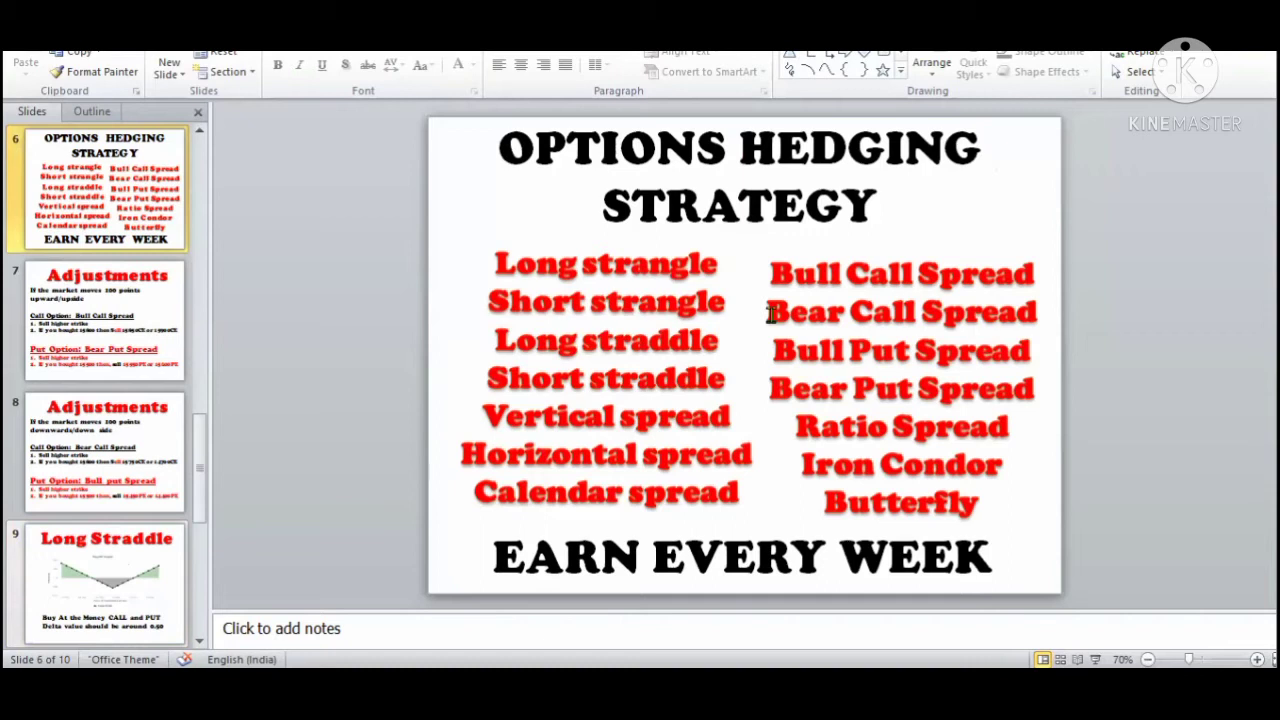
{"action": "left_click", "coordinate": [110, 343]}
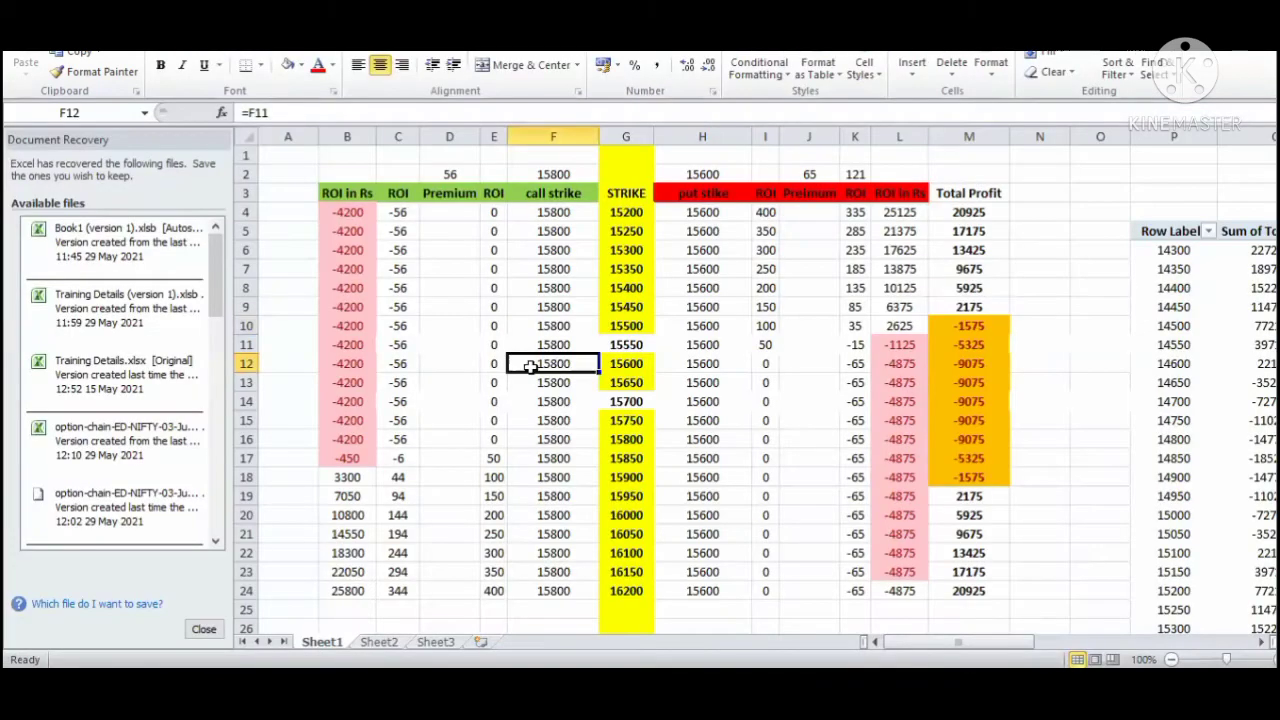
- In the Excel payoff table, compare the call strike in F2 with the rows for strikes 15800, 15850 and 15900
{"action": "left_click", "coordinate": [543, 480]}
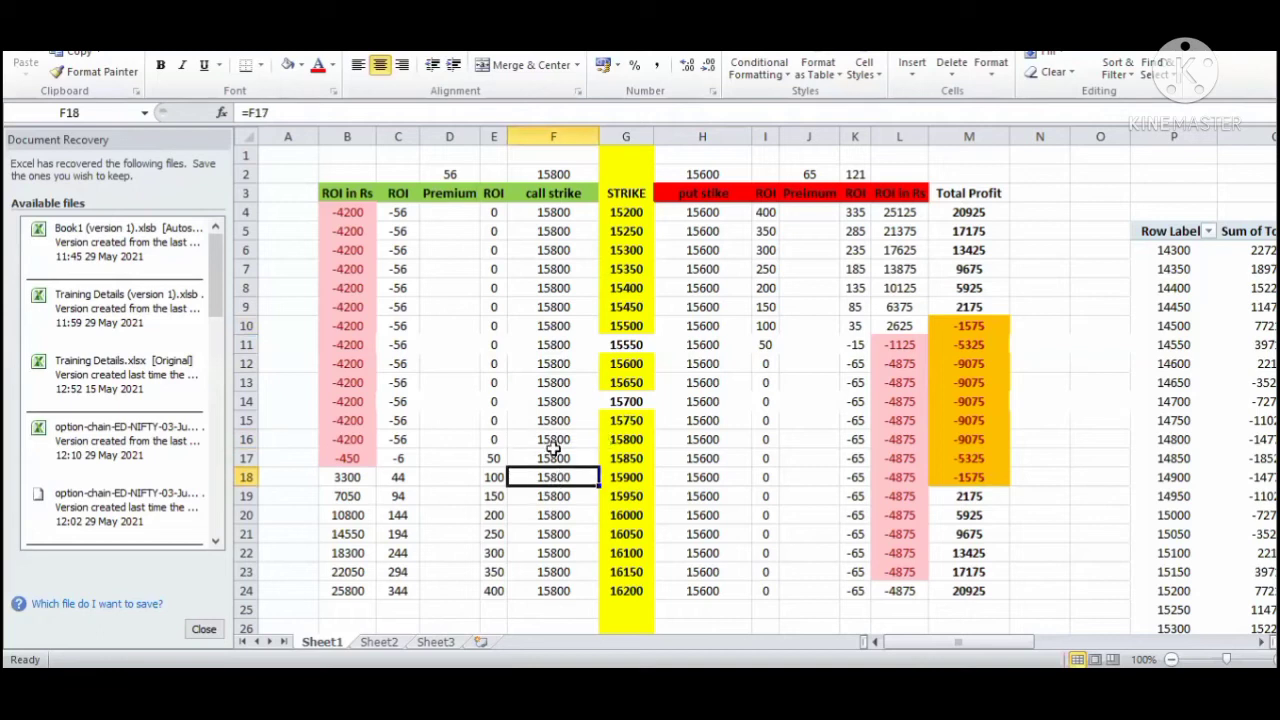
{"action": "left_click", "coordinate": [495, 439]}
{"action": "left_click", "coordinate": [485, 461]}
{"action": "left_click", "coordinate": [556, 437]}
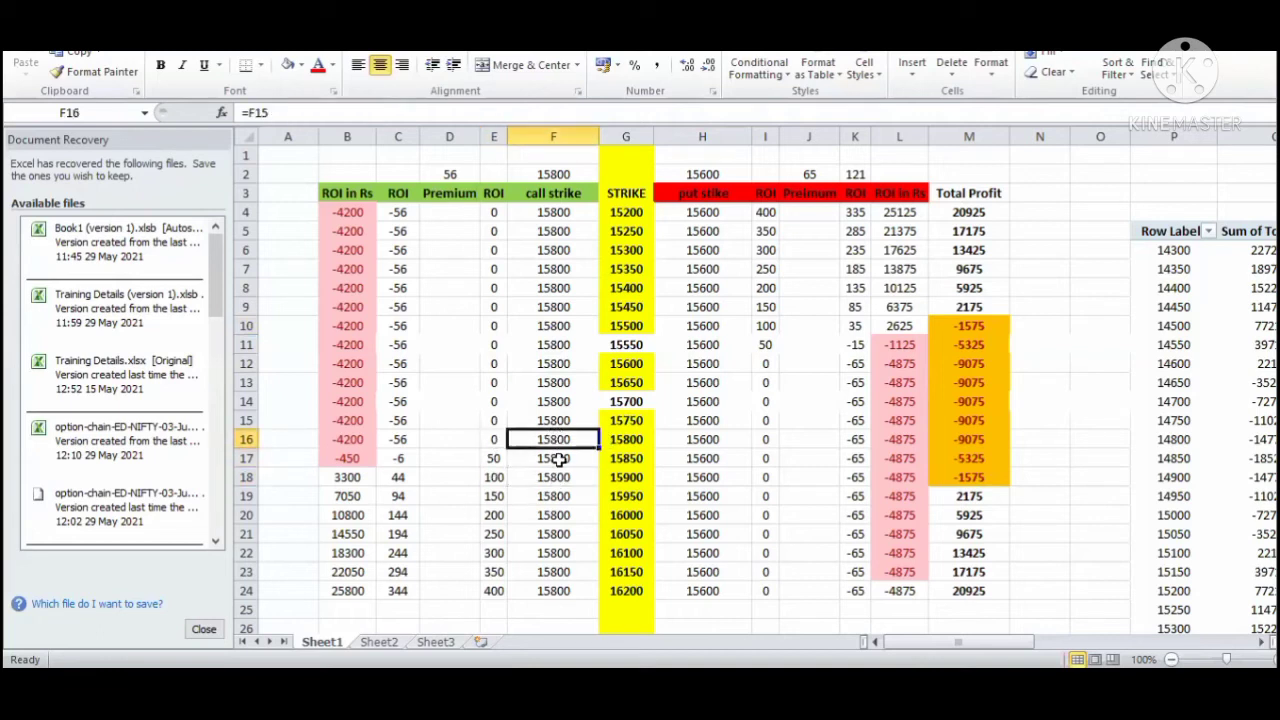
{"action": "left_click", "coordinate": [556, 459]}
{"action": "left_click", "coordinate": [572, 437]}
{"action": "left_click", "coordinate": [566, 476]}
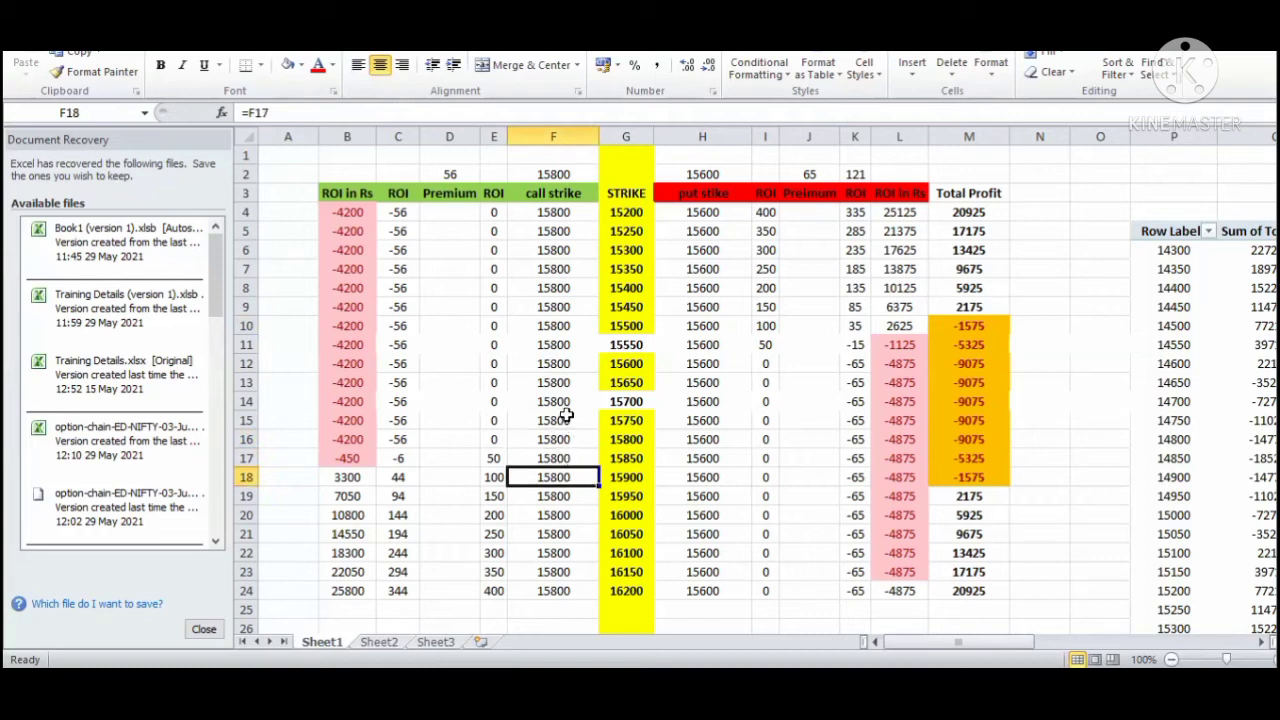
{"action": "left_click", "coordinate": [553, 174]}
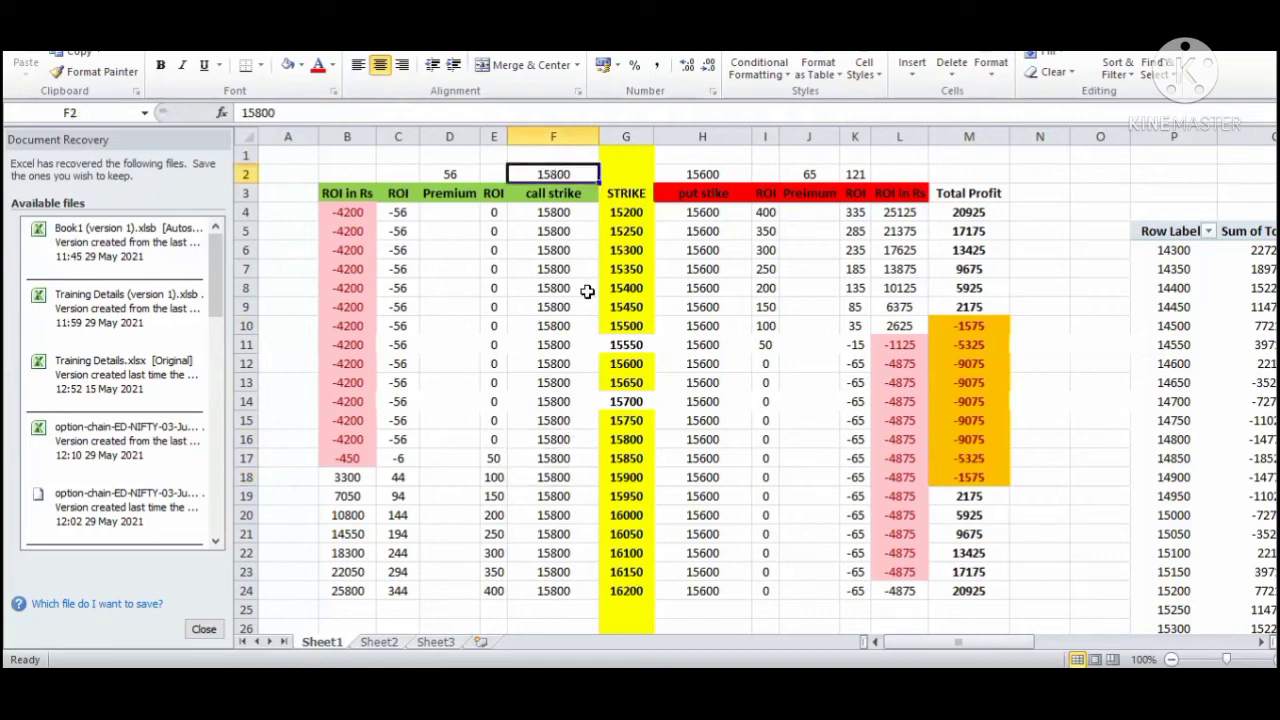
{"action": "left_click", "coordinate": [584, 443]}
{"action": "left_click", "coordinate": [568, 477]}
{"action": "left_click", "coordinate": [570, 438]}
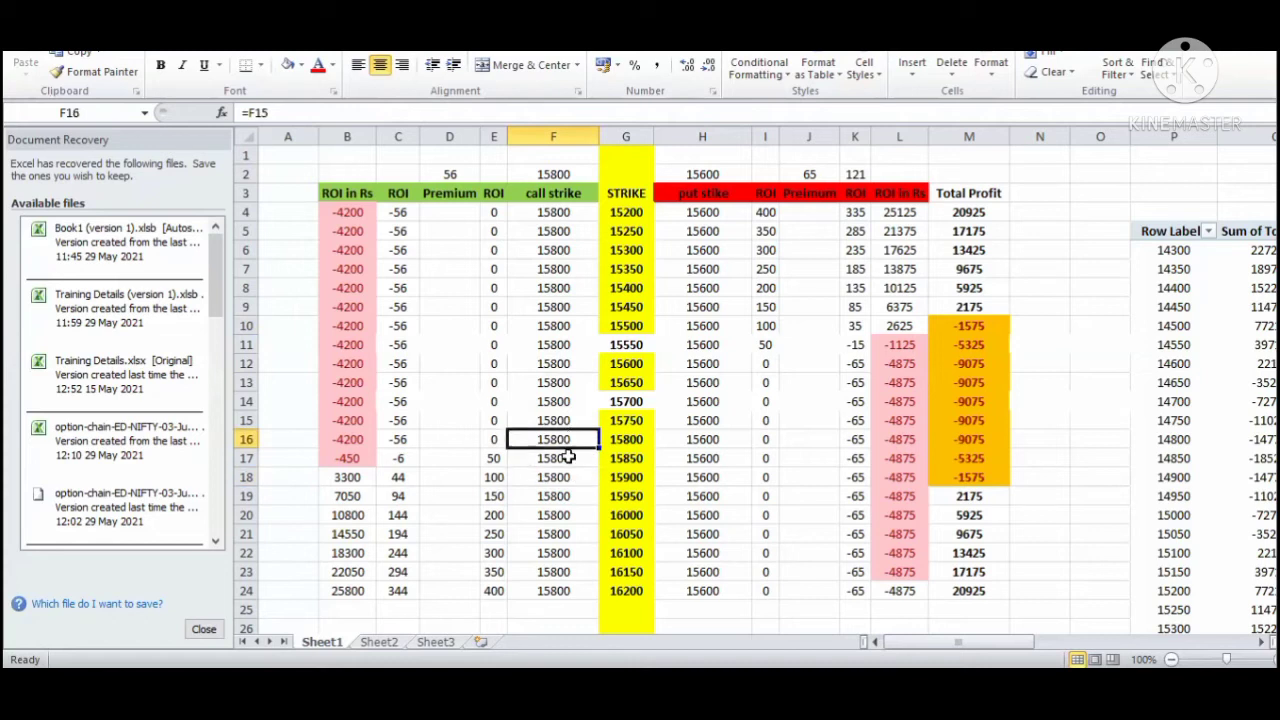
- Return to the PowerPoint Adjustments slide and place the cursor in the bull call spread example for the bought 15800 call
{"action": "key", "text": "alt+Tab"}
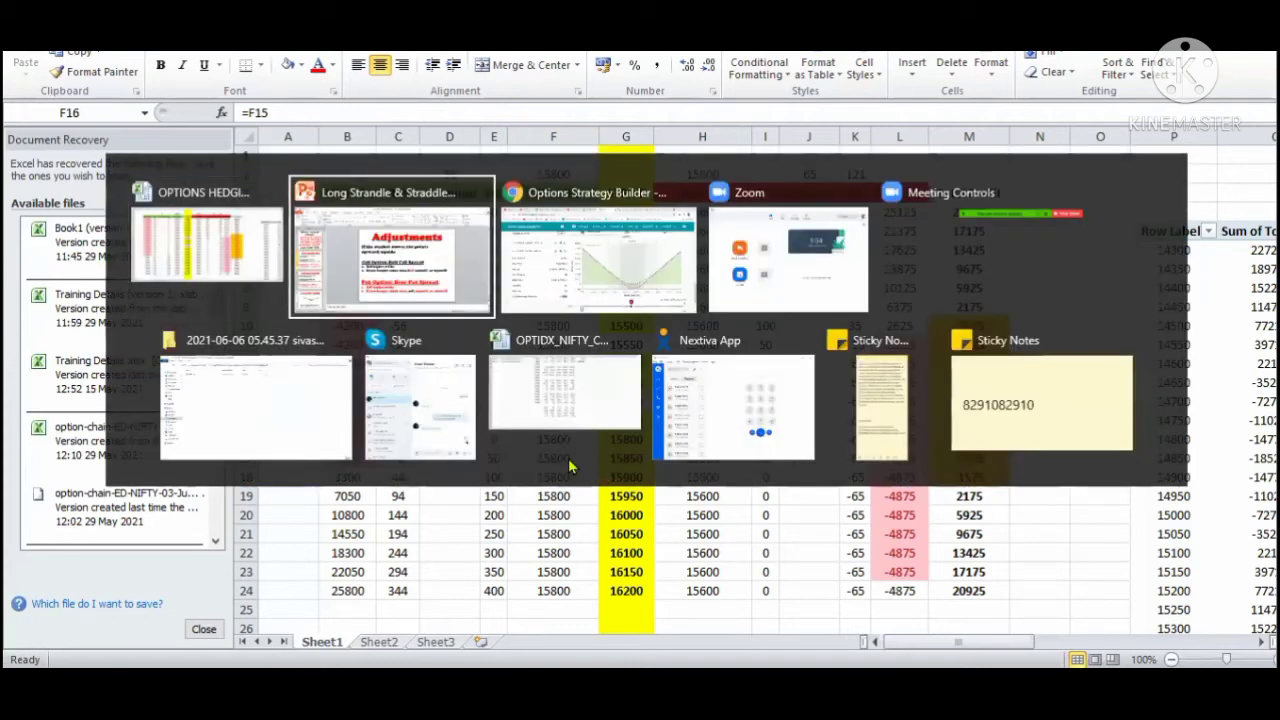
{"action": "key", "text": "alt+Tab"}
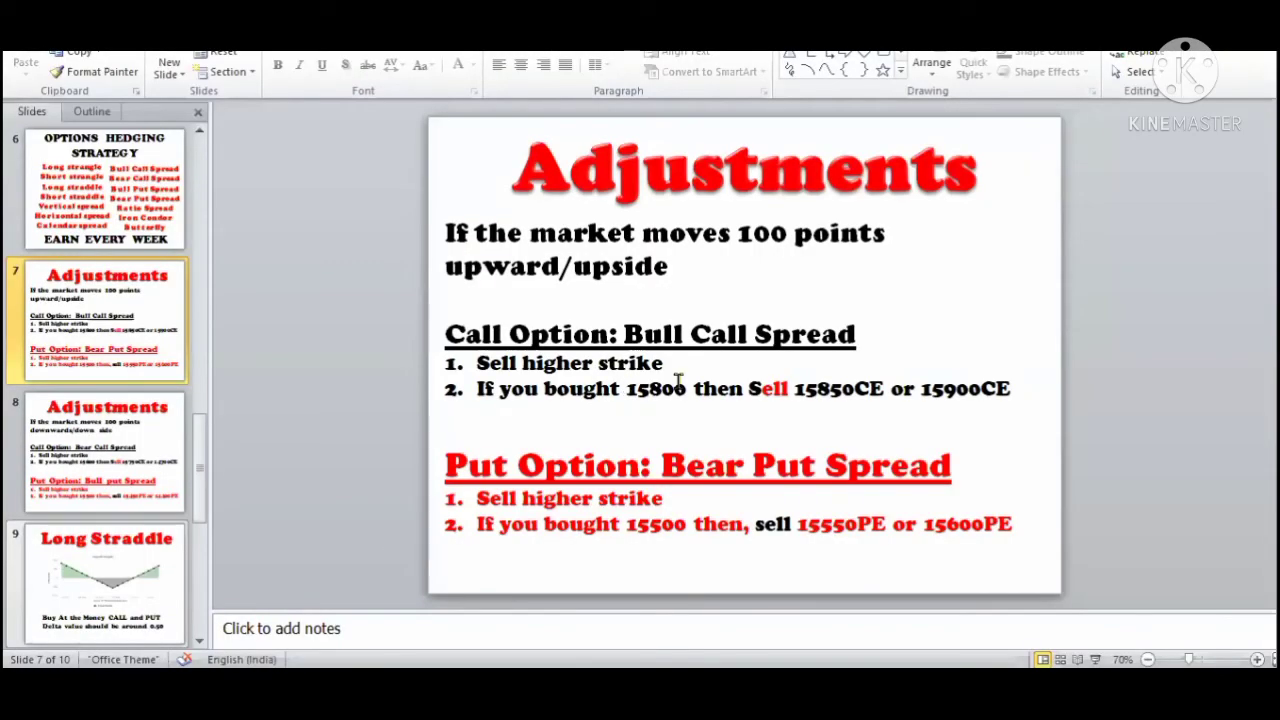
{"action": "left_click", "coordinate": [677, 385]}
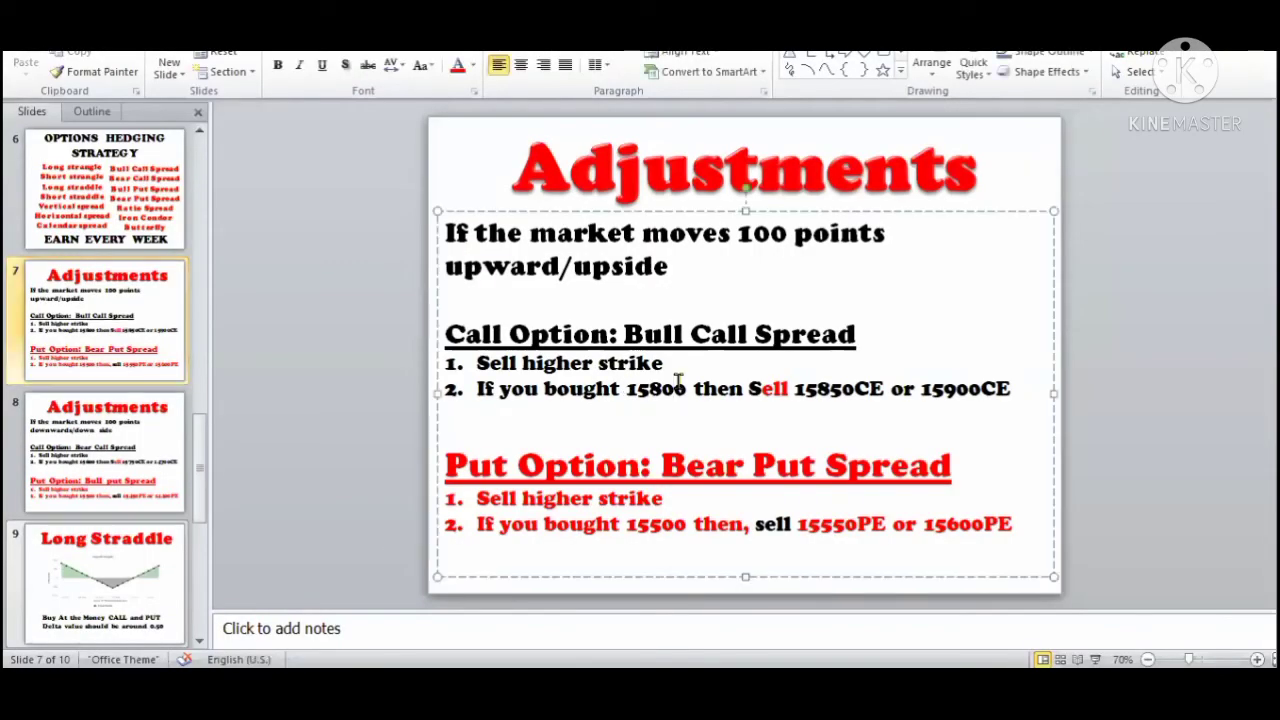